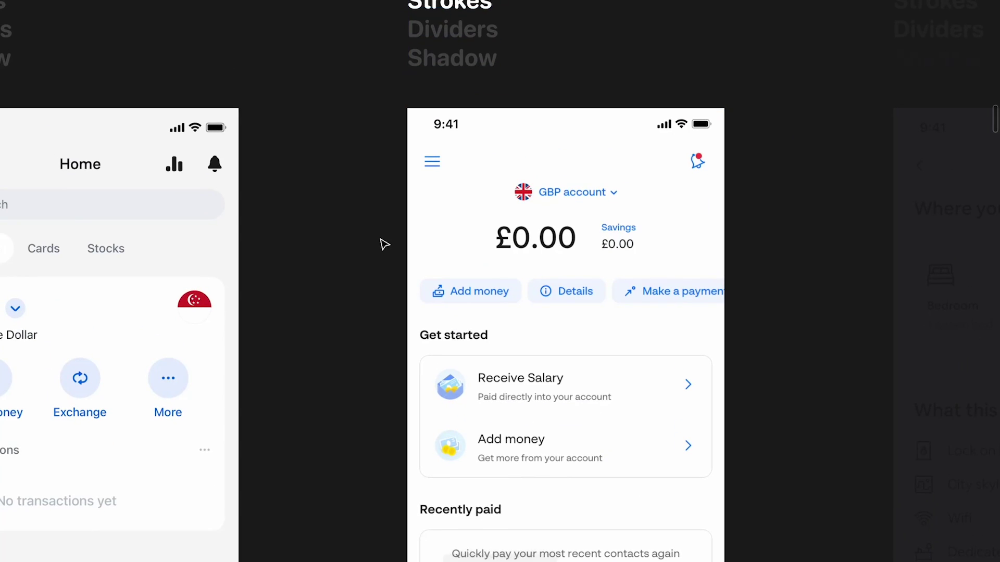
Step: Examine how the Monese home screen uses strokes to separate its content cards, from its style label to the Transactions section
{"action": "scroll", "coordinate": [384, 244], "scroll_direction": "down", "scroll_amount": 4}
{"action": "scroll", "coordinate": [384, 244], "scroll_direction": "up", "scroll_amount": 7}
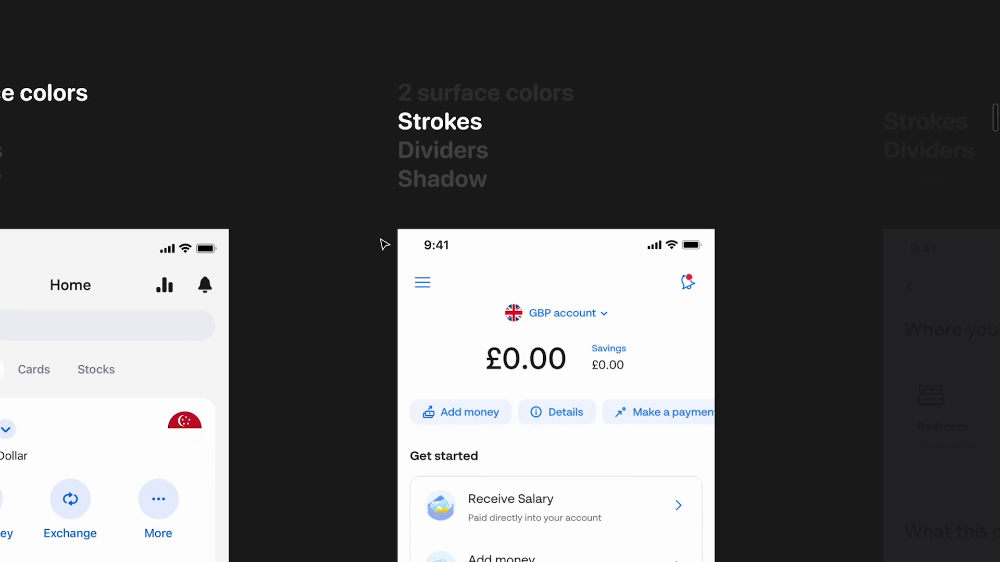
{"action": "scroll", "coordinate": [384, 244], "scroll_direction": "down", "scroll_amount": 5}
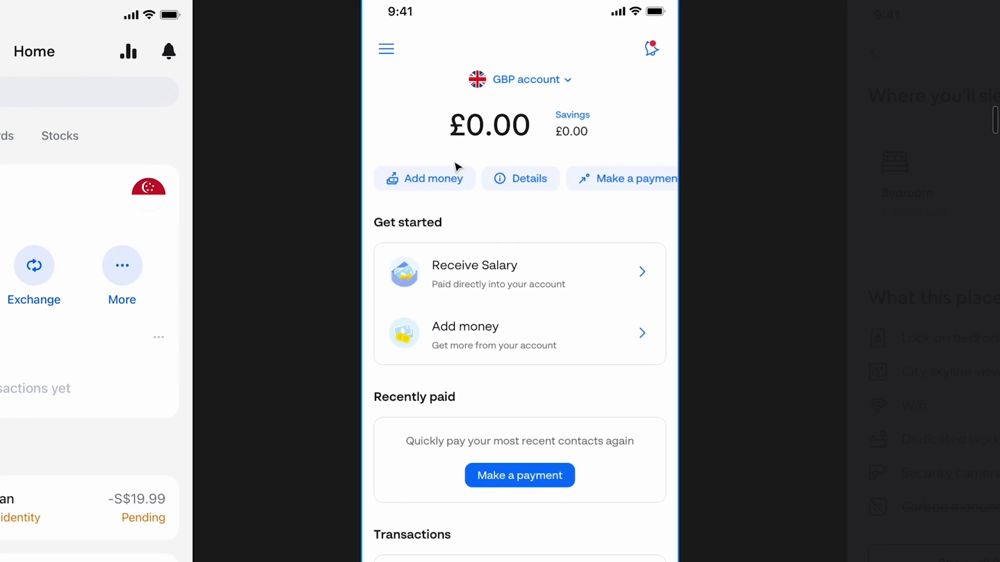
{"action": "scroll", "coordinate": [484, 201], "scroll_direction": "down", "scroll_amount": 2}
{"action": "scroll", "coordinate": [497, 202], "scroll_direction": "down", "scroll_amount": 1}
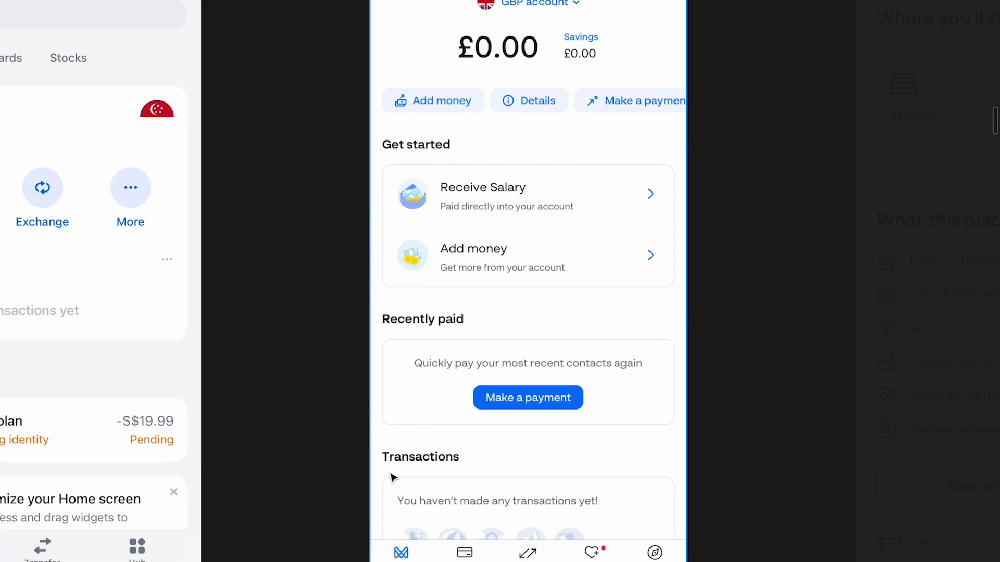
{"action": "scroll", "coordinate": [457, 424], "scroll_direction": "up", "scroll_amount": 2}
{"action": "scroll", "coordinate": [457, 424], "scroll_direction": "up", "scroll_amount": 8}
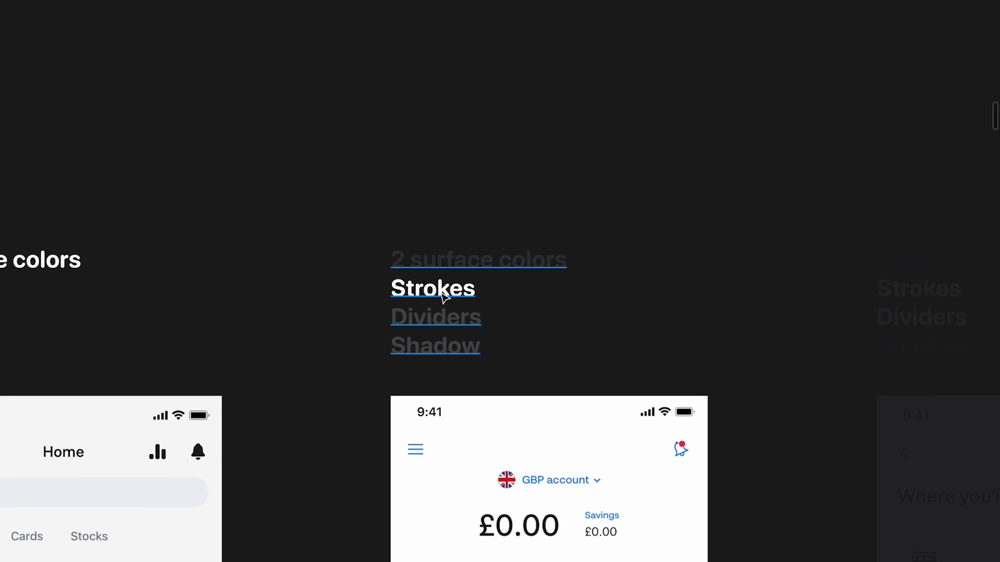
{"action": "scroll", "coordinate": [444, 297], "scroll_direction": "down", "scroll_amount": 6}
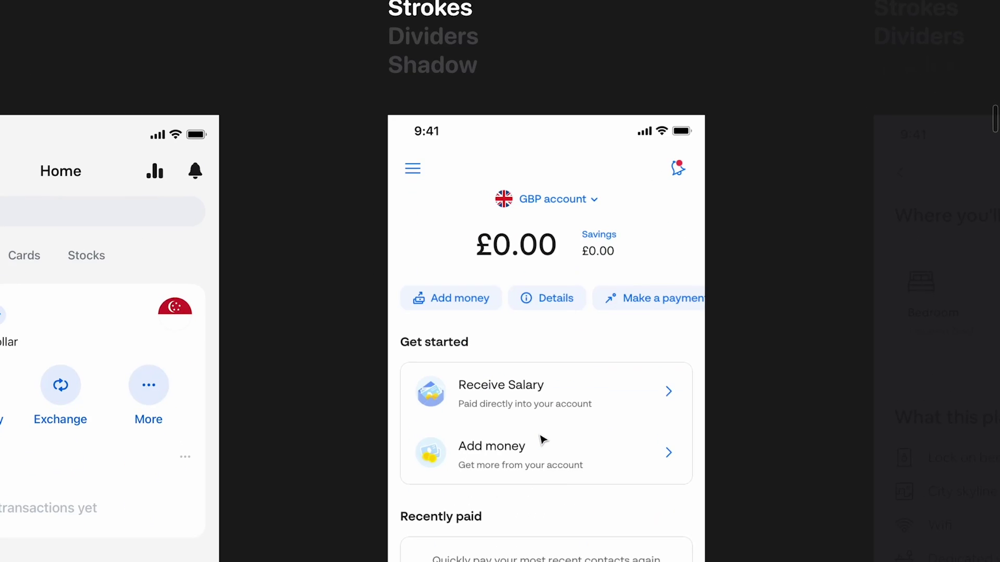
{"action": "scroll", "coordinate": [542, 440], "scroll_direction": "up", "scroll_amount": 1}
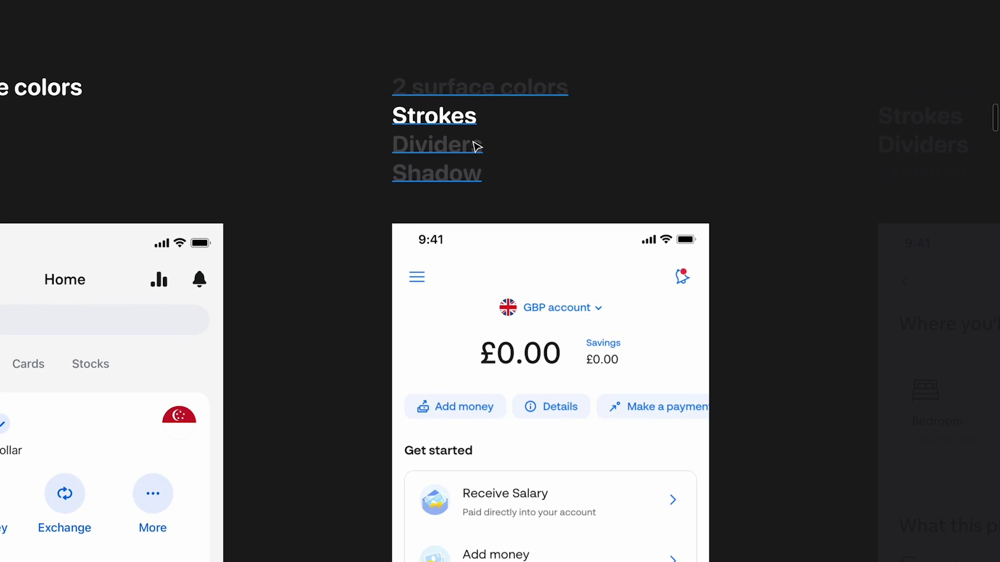
Step: Set the dimmed Airbnb screen and its style label to full opacity
{"action": "scroll", "coordinate": [476, 147], "scroll_direction": "down", "scroll_amount": 5}
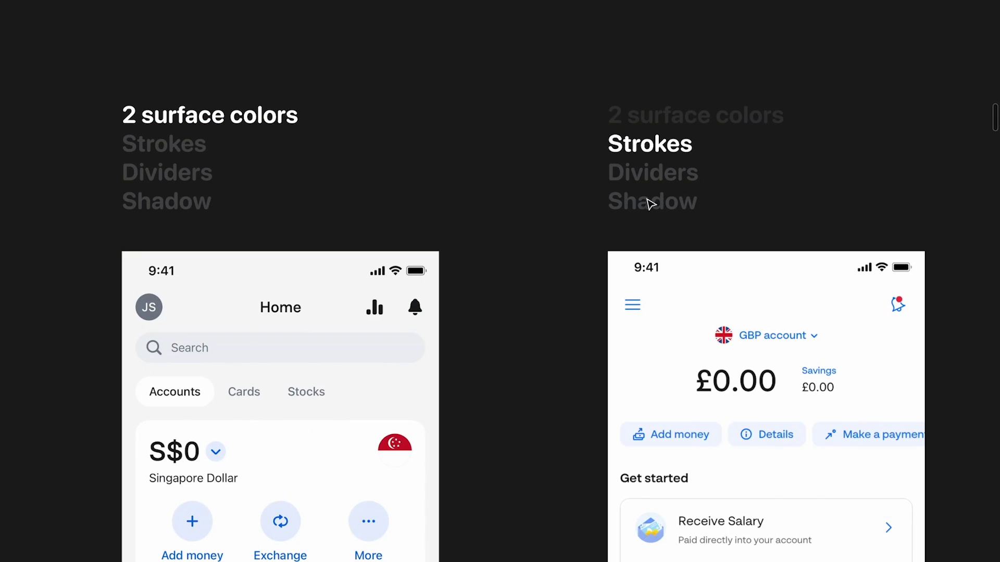
{"action": "scroll", "coordinate": [714, 312], "scroll_direction": "right", "scroll_amount": 10}
{"action": "left_click", "coordinate": [650, 291]}
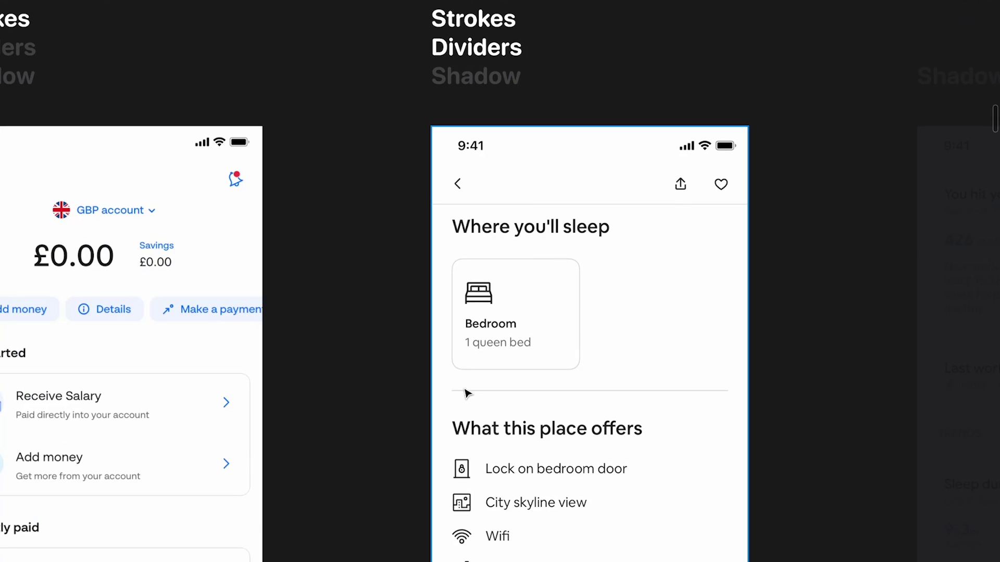
Step: Examine the strokes and dividers on the Airbnb screen, from the bedroom card to the amenities list and Reserve bar
{"action": "scroll", "coordinate": [677, 403], "scroll_direction": "up", "scroll_amount": 3}
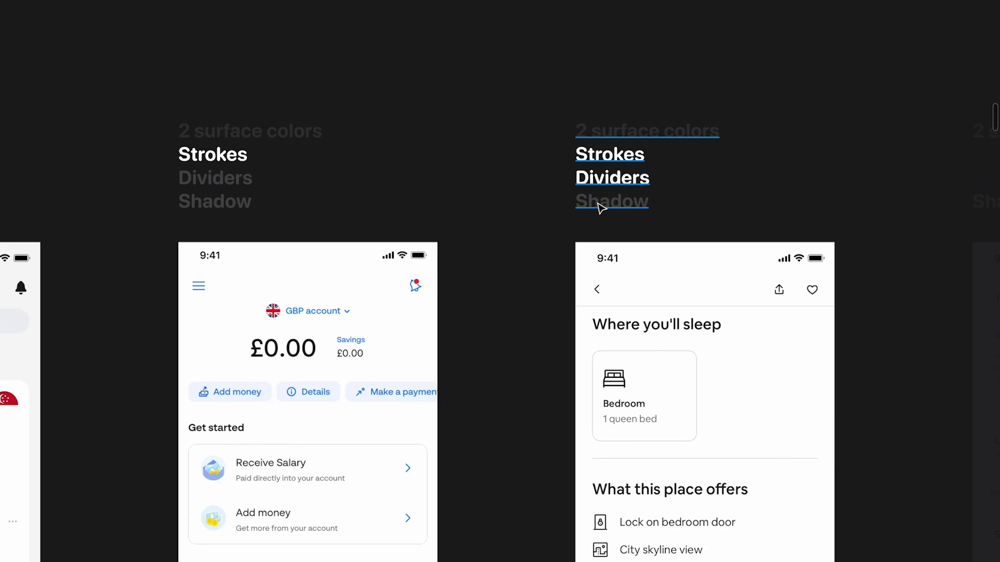
{"action": "scroll", "coordinate": [599, 206], "scroll_direction": "down", "scroll_amount": 4}
{"action": "scroll", "coordinate": [599, 206], "scroll_direction": "right", "scroll_amount": 3}
{"action": "scroll", "coordinate": [576, 440], "scroll_direction": "down", "scroll_amount": 1}
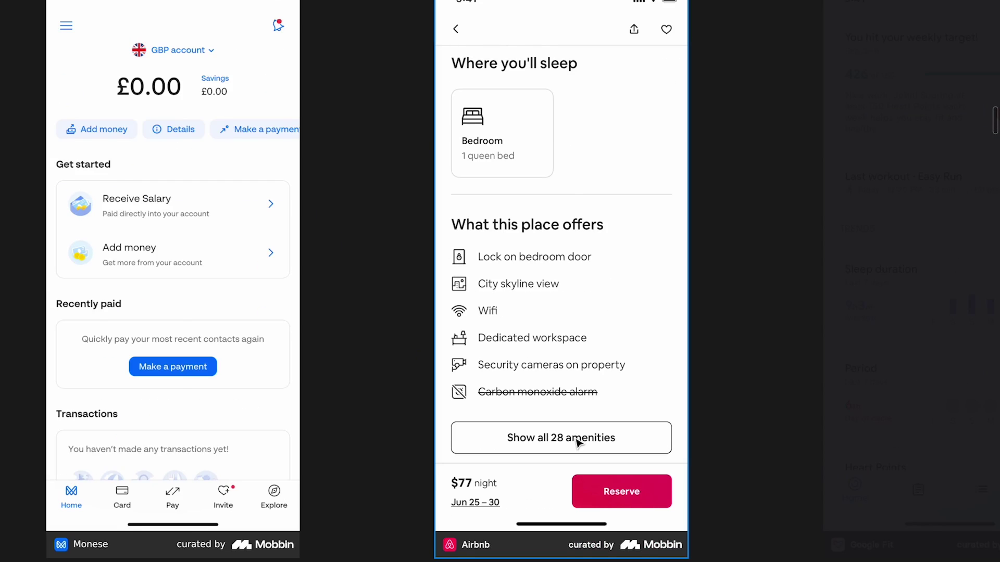
{"action": "scroll", "coordinate": [572, 440], "scroll_direction": "up", "scroll_amount": 1}
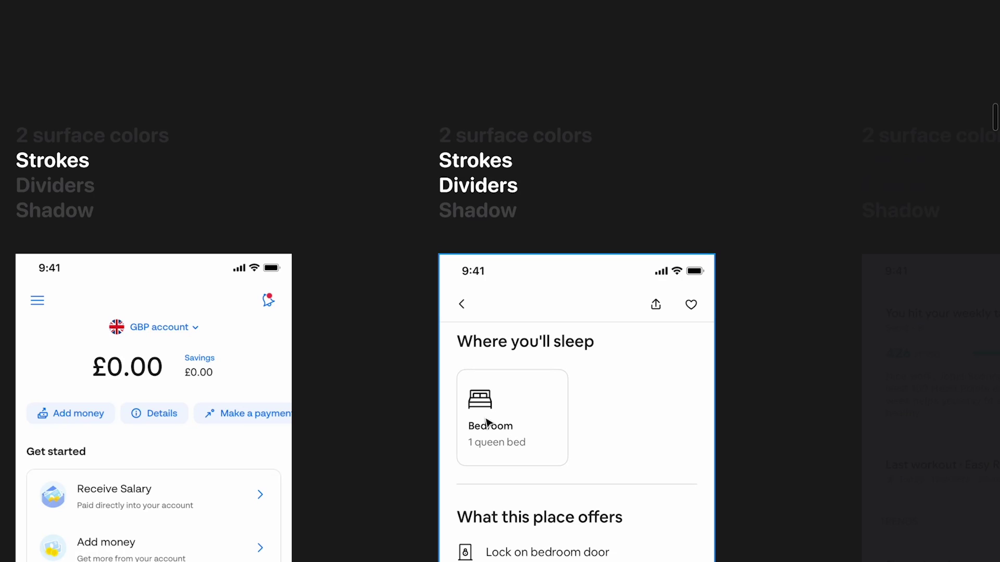
{"action": "scroll", "coordinate": [500, 438], "scroll_direction": "down", "scroll_amount": 7}
{"action": "scroll", "coordinate": [525, 356], "scroll_direction": "up", "scroll_amount": 6}
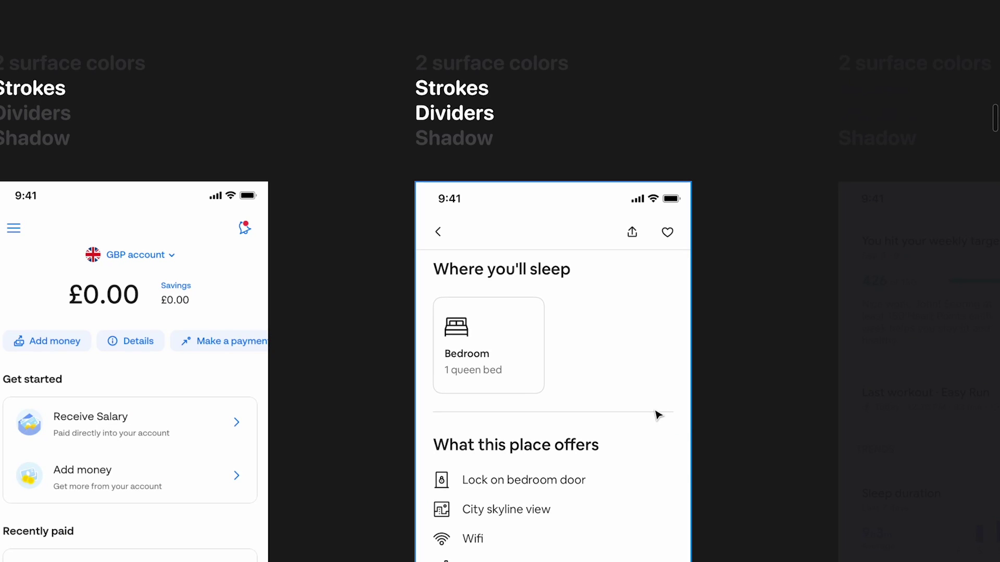
Step: Set the dimmed Google Fit screen and its style label to 100% opacity
{"action": "scroll", "coordinate": [655, 411], "scroll_direction": "right", "scroll_amount": 6}
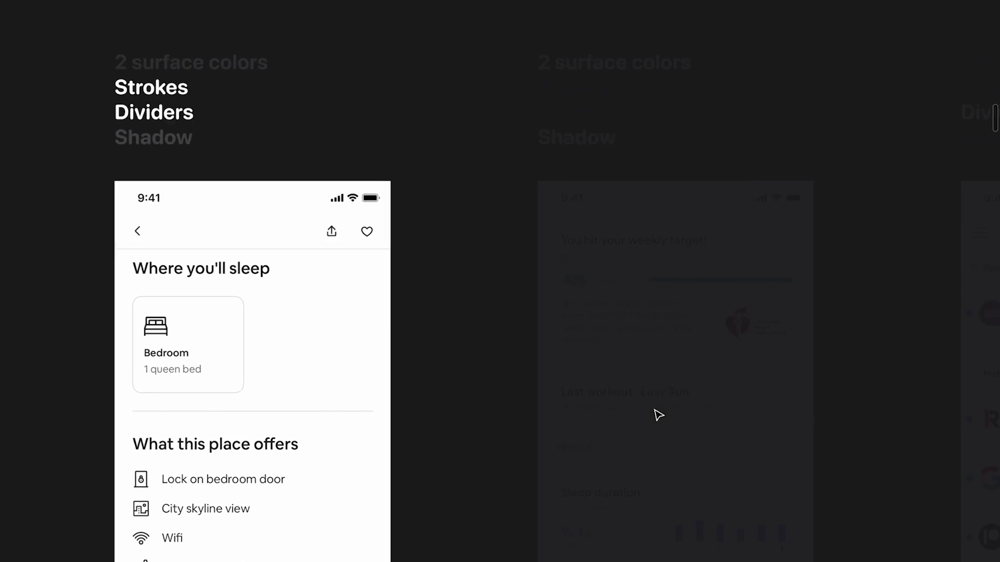
{"action": "left_click", "coordinate": [645, 376]}
{"action": "key", "text": "0"}
{"action": "left_click", "coordinate": [538, 140]}
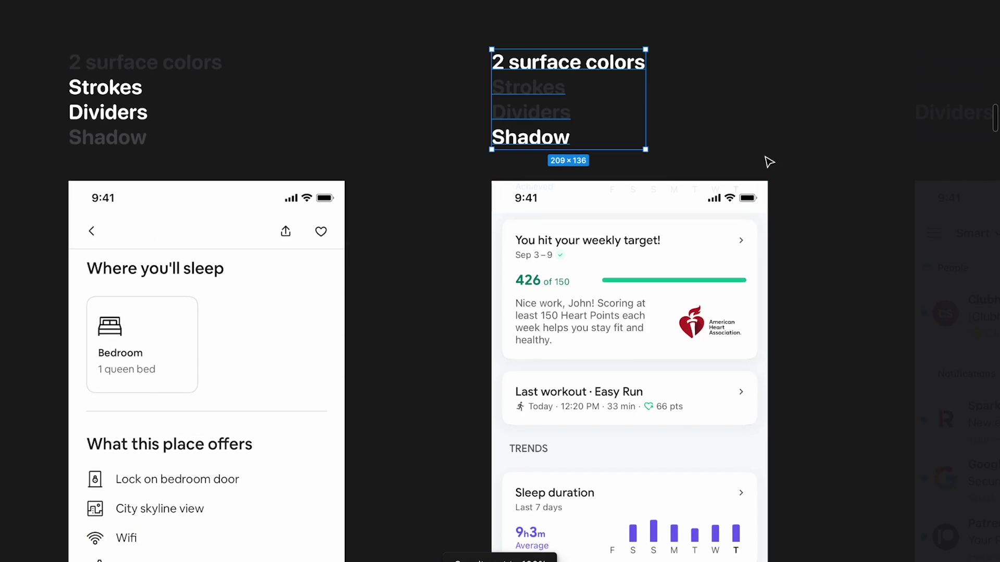
{"action": "left_click", "coordinate": [727, 145]}
Step: Examine the card edges, soft shadows and background surface color on the Google Fit screen up close
{"action": "scroll", "coordinate": [729, 145], "scroll_direction": "down", "scroll_amount": 5}
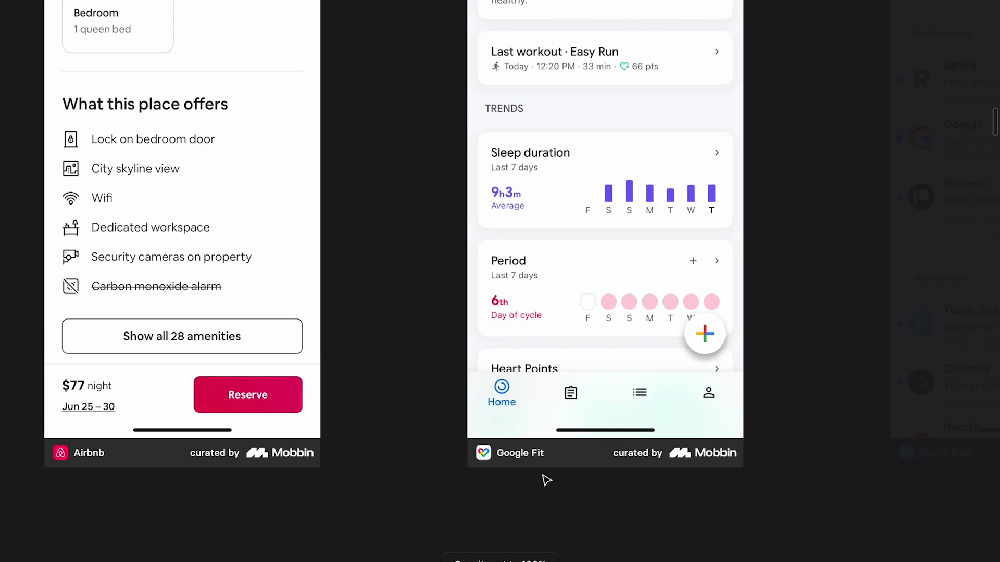
{"action": "scroll", "coordinate": [545, 478], "scroll_direction": "up", "scroll_amount": 5}
{"action": "scroll", "coordinate": [582, 317], "scroll_direction": "down", "scroll_amount": 2}
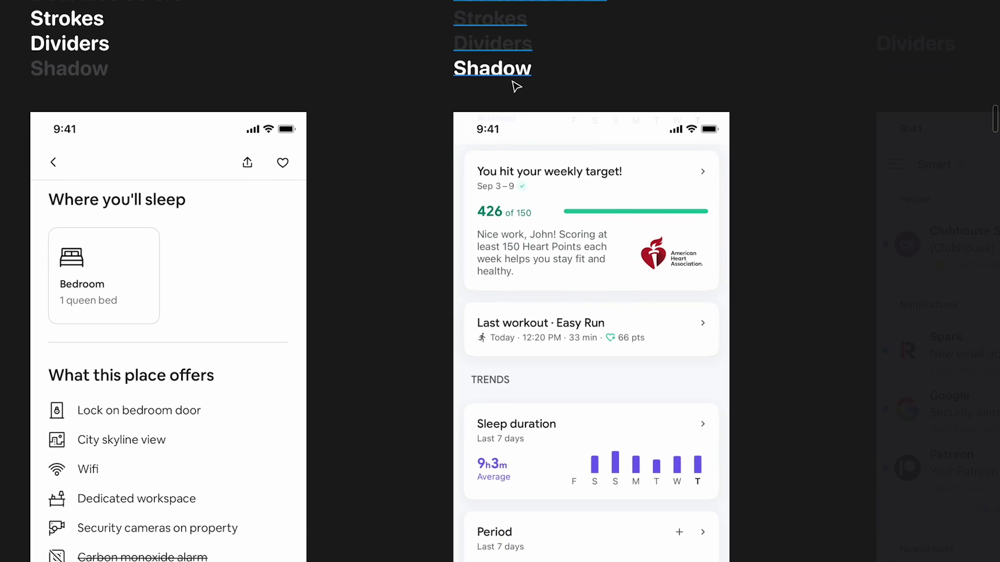
{"action": "scroll", "coordinate": [573, 301], "scroll_direction": "up", "scroll_amount": 3, "text": "ctrl"}
{"action": "scroll", "coordinate": [458, 351], "scroll_direction": "up", "scroll_amount": 2, "text": "ctrl"}
{"action": "scroll", "coordinate": [417, 338], "scroll_direction": "down", "scroll_amount": 3}
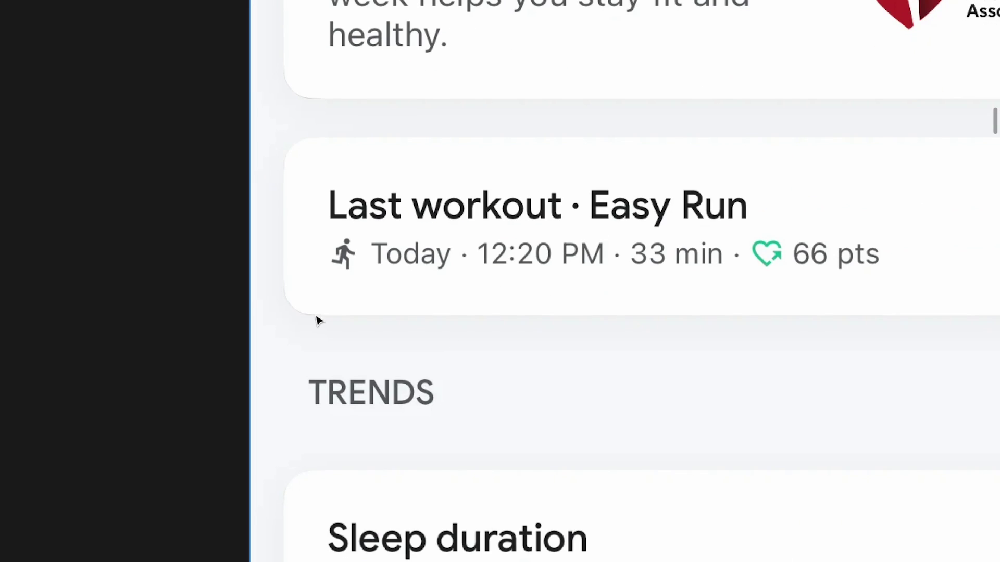
{"action": "scroll", "coordinate": [419, 352], "scroll_direction": "down", "scroll_amount": 3, "text": "ctrl"}
{"action": "scroll", "coordinate": [420, 350], "scroll_direction": "up", "scroll_amount": 4}
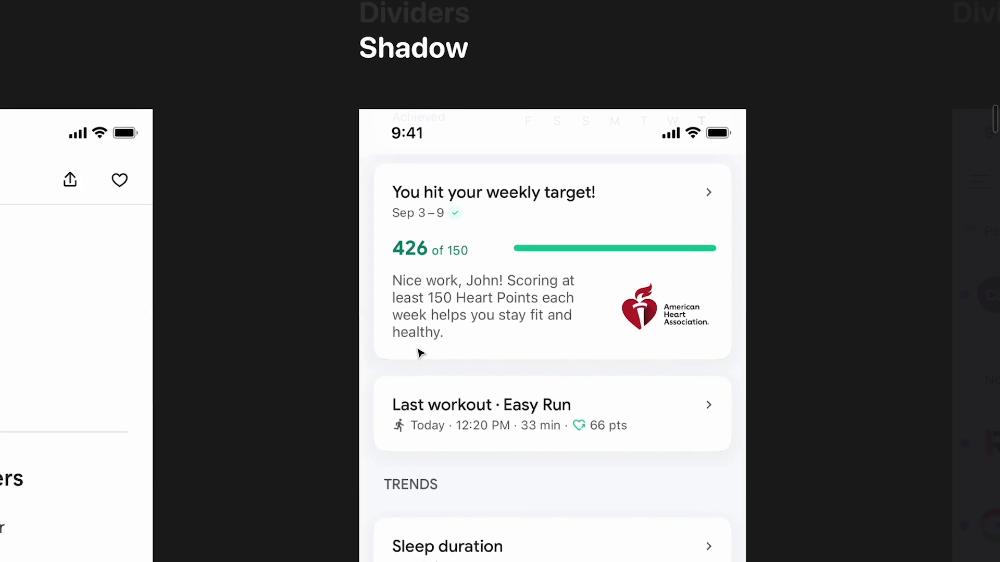
Step: Examine the Google Fit cards, section spacing, floating add button and navigation bar for their use of shadow and surface color
{"action": "scroll", "coordinate": [453, 105], "scroll_direction": "down", "scroll_amount": 5}
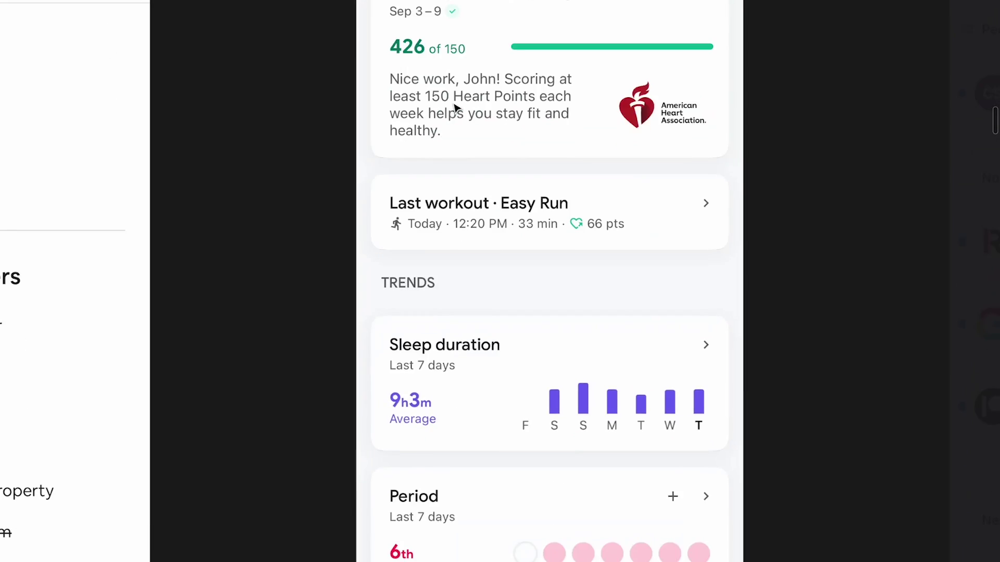
{"action": "scroll", "coordinate": [453, 105], "scroll_direction": "down", "scroll_amount": 2, "text": "ctrl"}
{"action": "scroll", "coordinate": [453, 104], "scroll_direction": "up", "scroll_amount": 4}
{"action": "scroll", "coordinate": [426, 275], "scroll_direction": "up", "scroll_amount": 1, "text": "ctrl"}
{"action": "scroll", "coordinate": [426, 275], "scroll_direction": "down", "scroll_amount": 3}
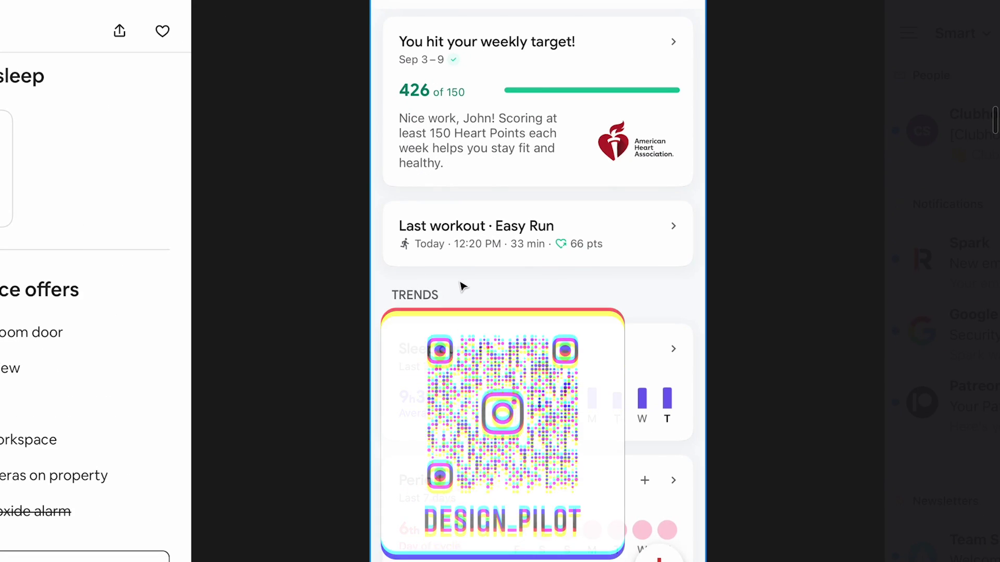
{"action": "scroll", "coordinate": [571, 276], "scroll_direction": "up", "scroll_amount": 1}
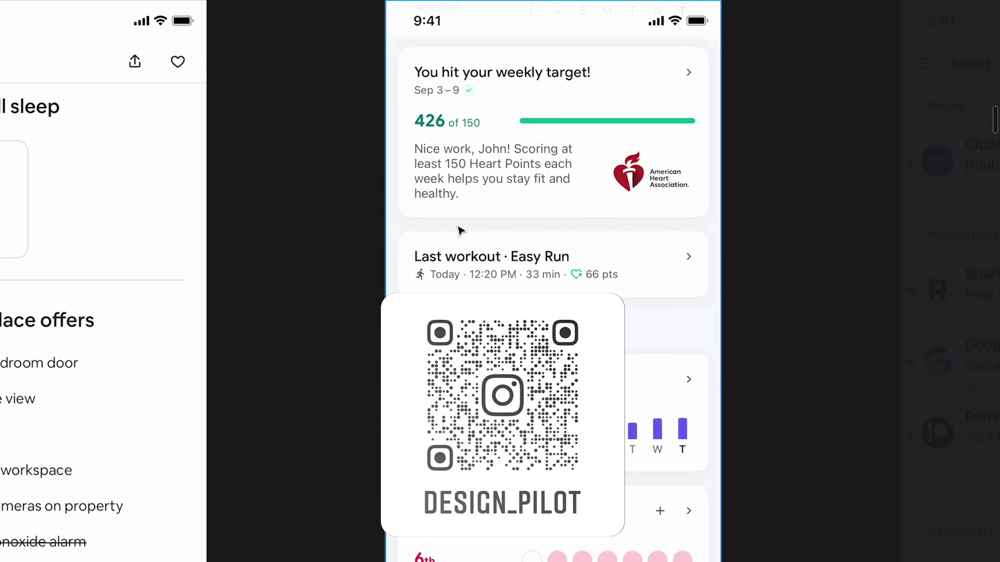
{"action": "scroll", "coordinate": [685, 215], "scroll_direction": "down", "scroll_amount": 3}
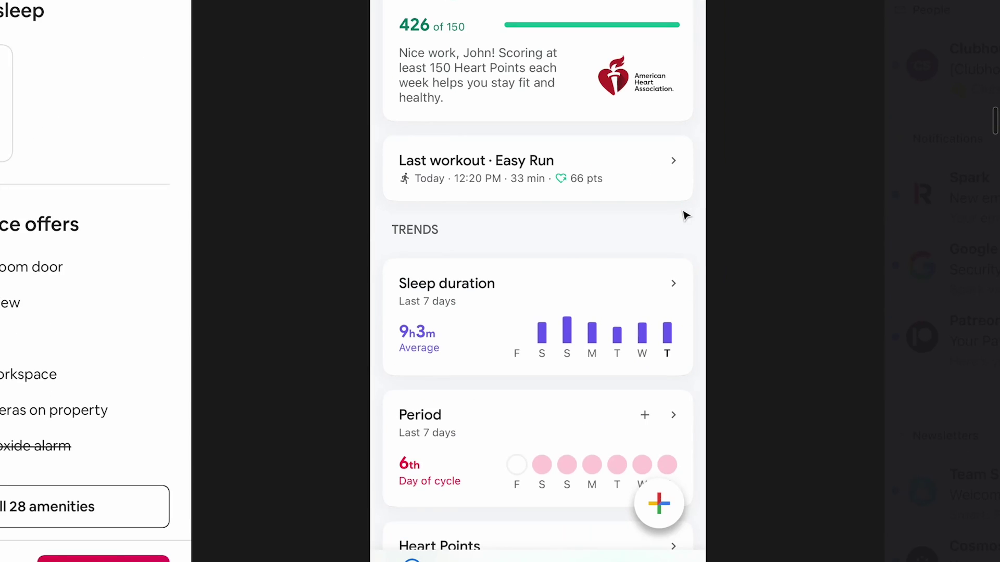
{"action": "scroll", "coordinate": [686, 215], "scroll_direction": "down", "scroll_amount": 3}
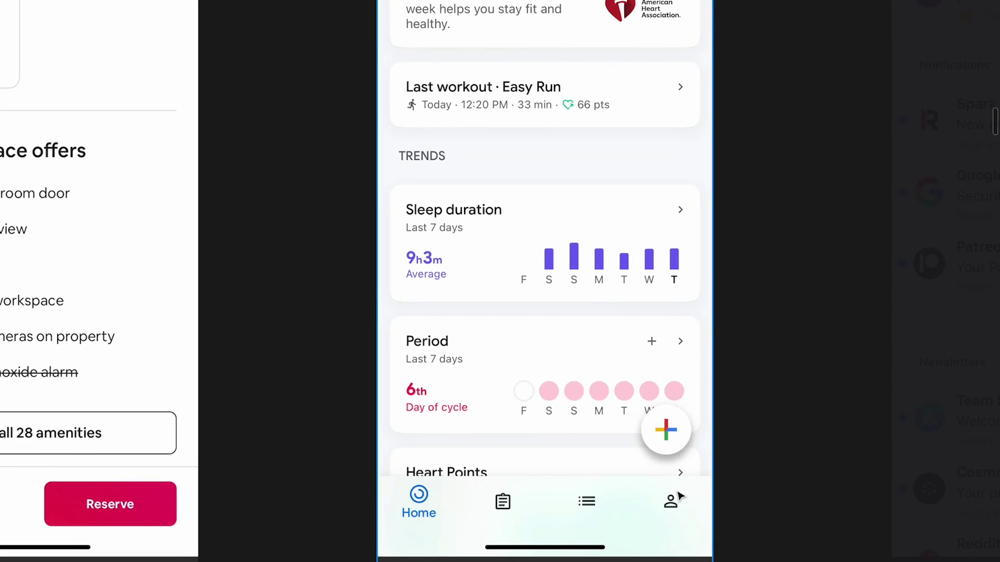
Step: Set the dimmed Spark Mail screen and its style label to 100% opacity
{"action": "scroll", "coordinate": [669, 500], "scroll_direction": "up", "scroll_amount": 2}
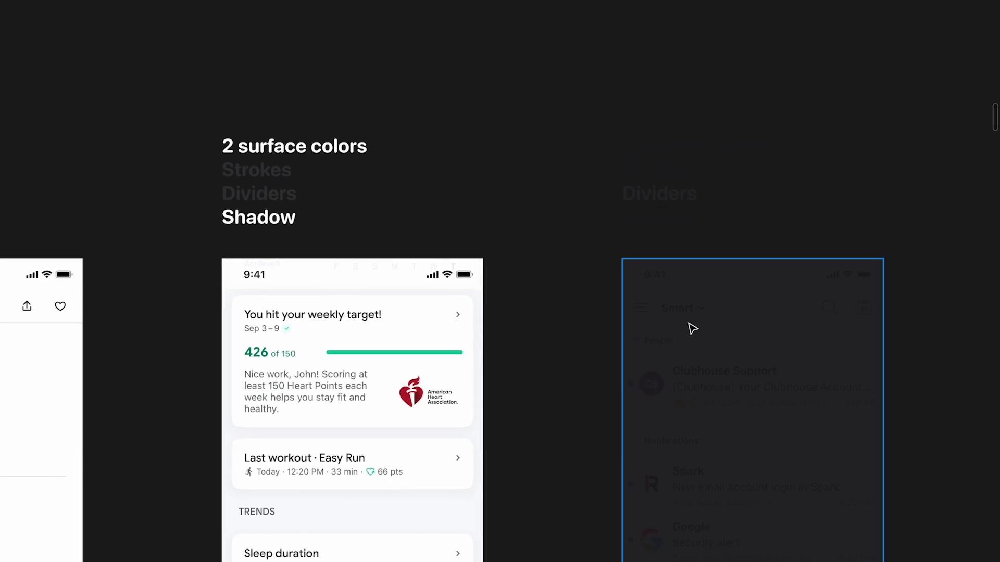
{"action": "left_click", "coordinate": [693, 329]}
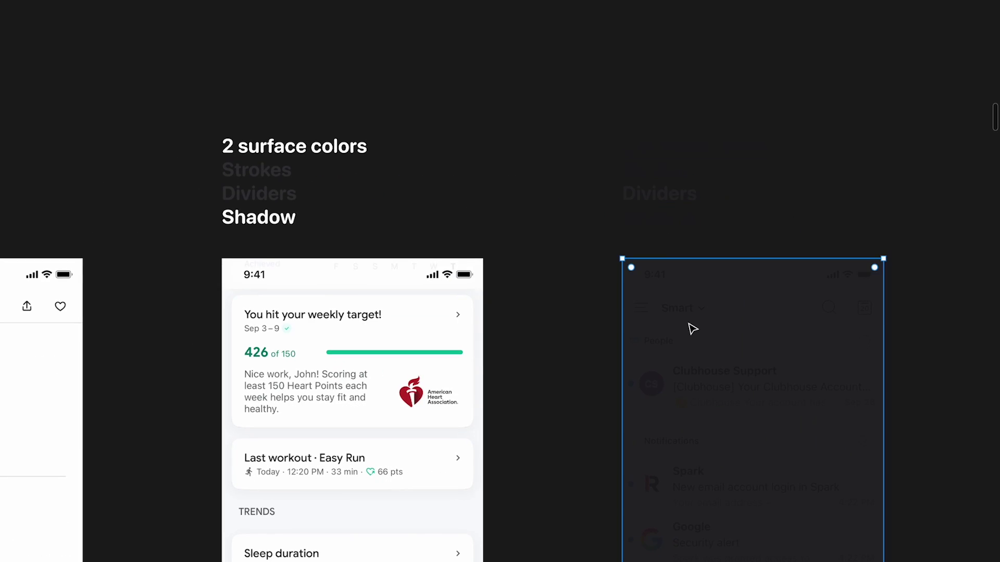
{"action": "left_click", "coordinate": [672, 201]}
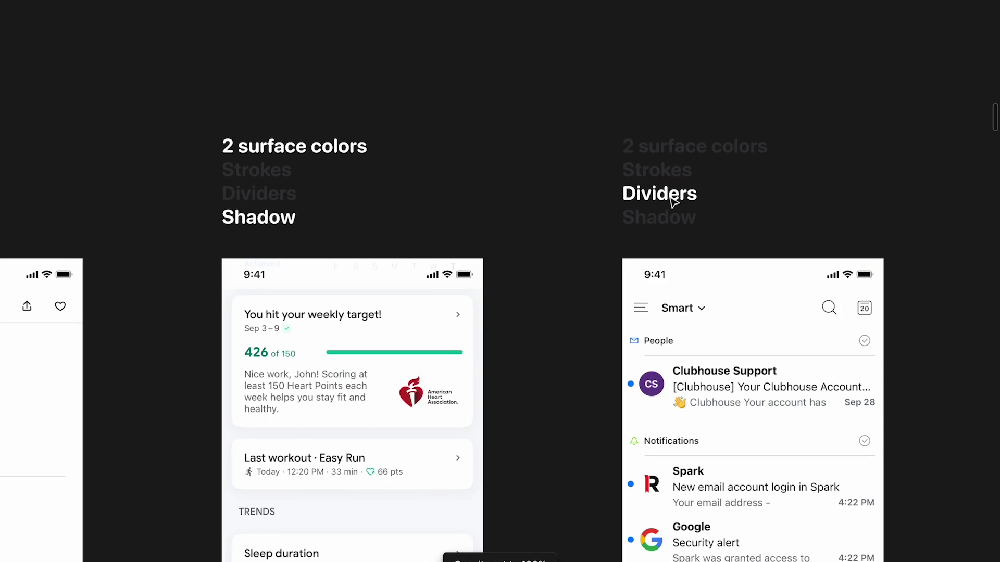
Step: Compare the style labels of the earlier screens, and examine how Spark Mail uses dividers between its People, Notifications and Newsletters groups
{"action": "scroll", "coordinate": [674, 202], "scroll_direction": "left", "scroll_amount": 18}
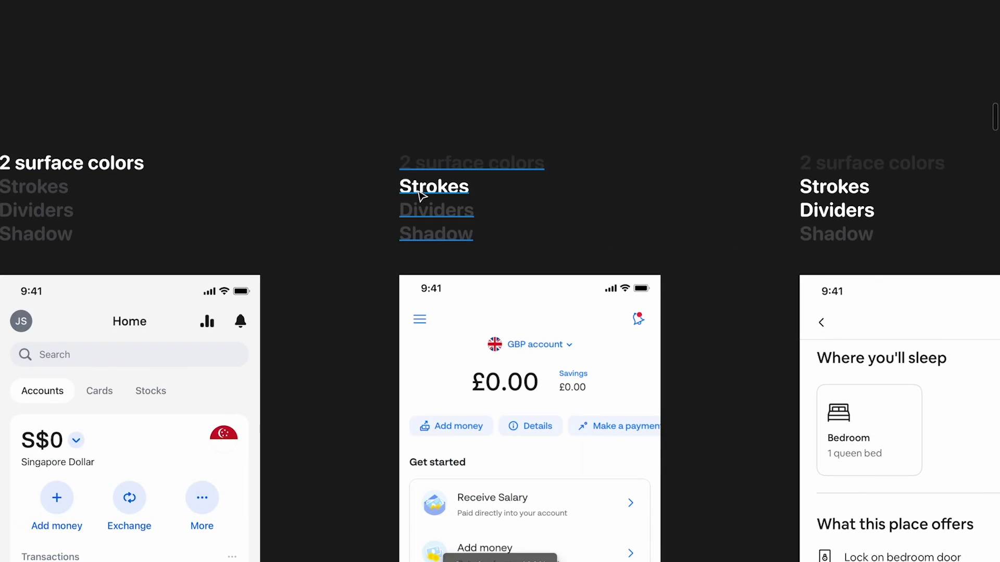
{"action": "scroll", "coordinate": [452, 194], "scroll_direction": "right", "scroll_amount": 14}
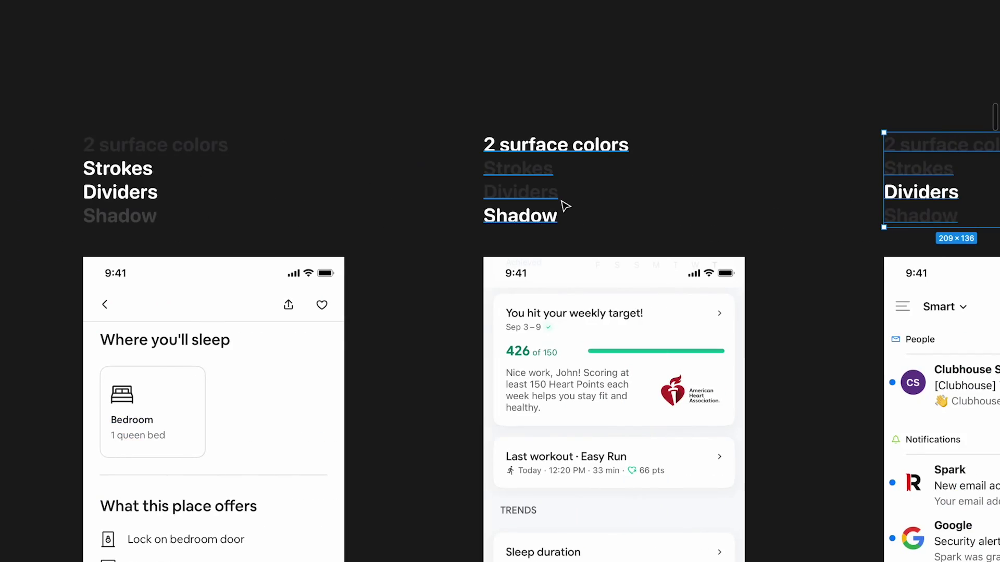
{"action": "scroll", "coordinate": [565, 205], "scroll_direction": "right", "scroll_amount": 5}
{"action": "scroll", "coordinate": [565, 205], "scroll_direction": "up", "scroll_amount": 3}
{"action": "scroll", "coordinate": [564, 205], "scroll_direction": "right", "scroll_amount": 2}
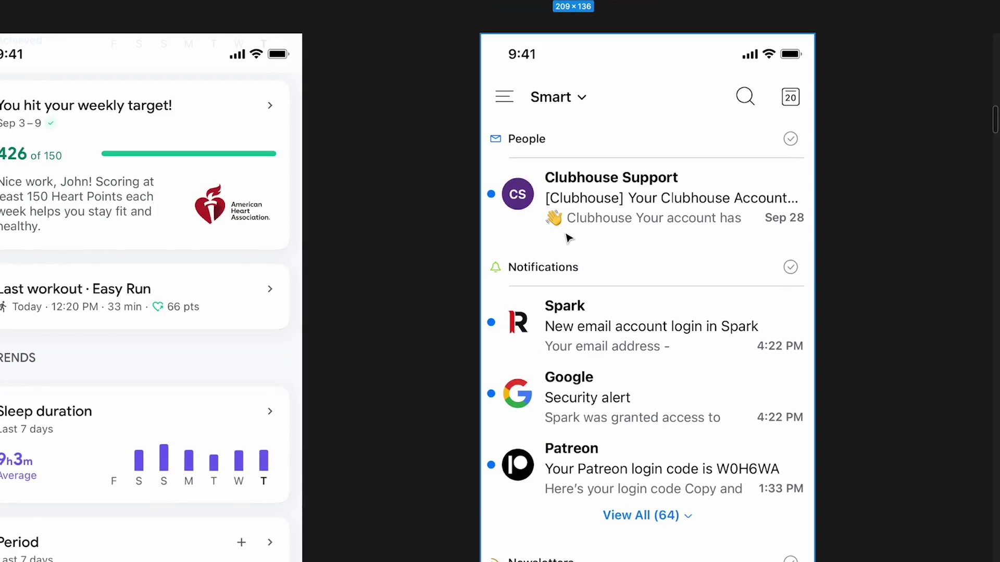
{"action": "scroll", "coordinate": [630, 117], "scroll_direction": "down", "scroll_amount": 5}
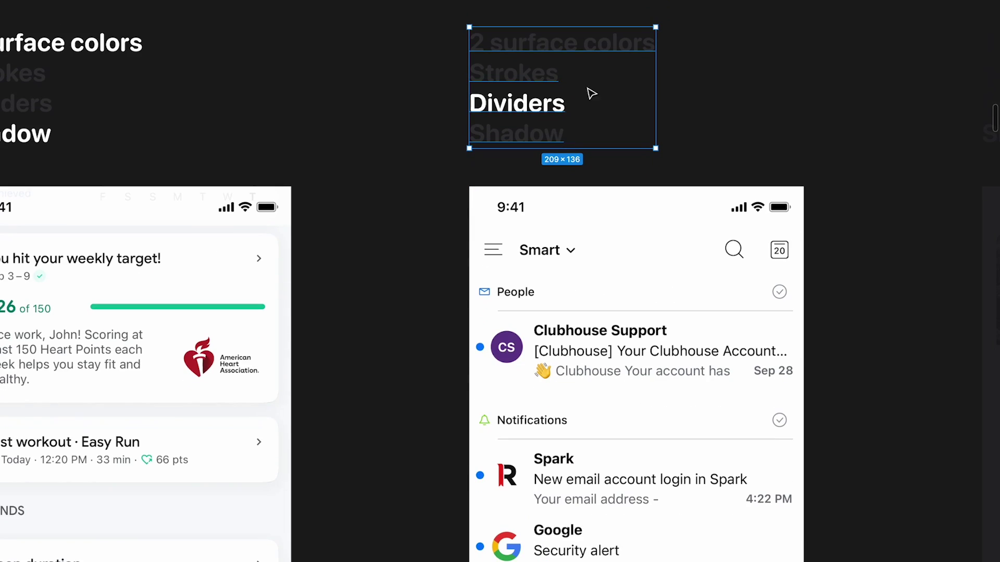
{"action": "scroll", "coordinate": [585, 304], "scroll_direction": "down", "scroll_amount": 2}
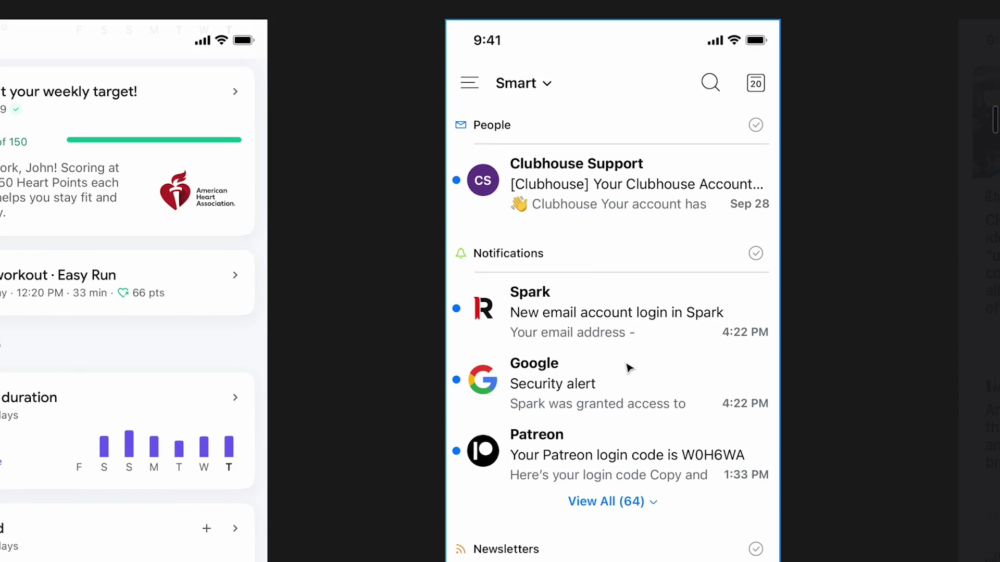
{"action": "scroll", "coordinate": [631, 369], "scroll_direction": "up", "scroll_amount": 6}
{"action": "scroll", "coordinate": [614, 449], "scroll_direction": "down", "scroll_amount": 3}
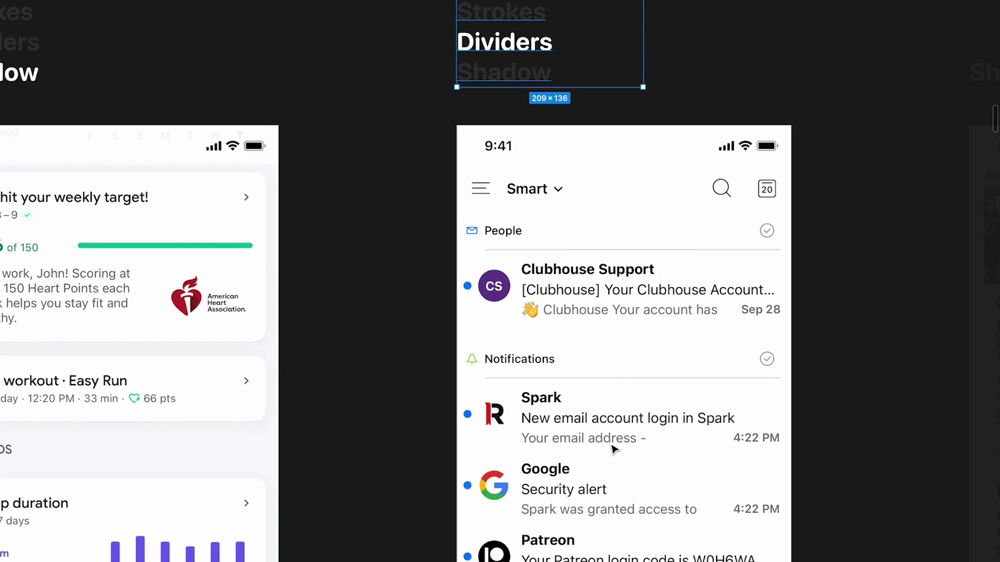
{"action": "scroll", "coordinate": [613, 449], "scroll_direction": "down", "scroll_amount": 10}
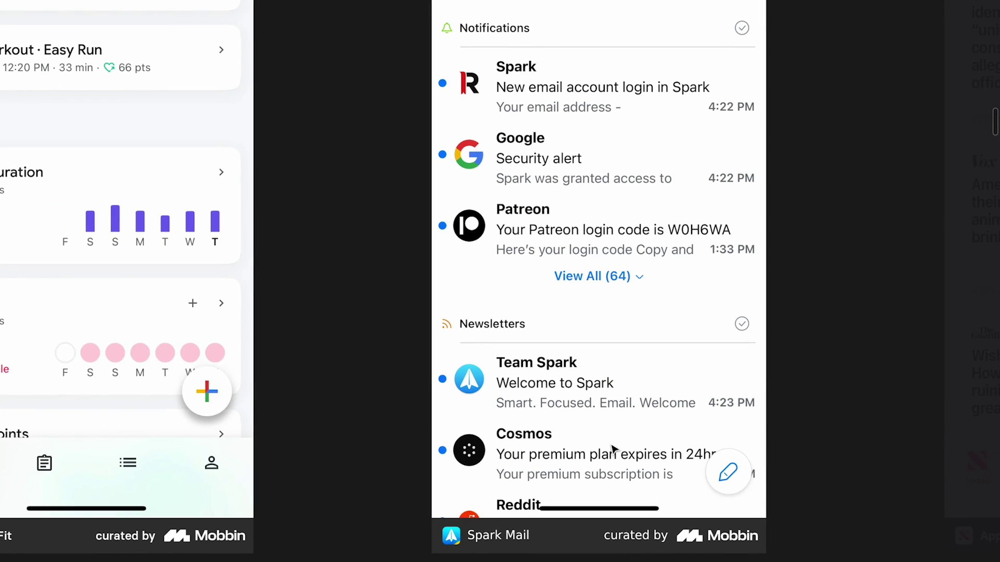
{"action": "scroll", "coordinate": [613, 448], "scroll_direction": "down", "scroll_amount": 4}
Step: Set the dimmed news app screen beside Spark Mail and its style label to 100% opacity
{"action": "scroll", "coordinate": [613, 449], "scroll_direction": "up", "scroll_amount": 4}
{"action": "scroll", "coordinate": [613, 449], "scroll_direction": "right", "scroll_amount": 5}
{"action": "left_click", "coordinate": [707, 362]}
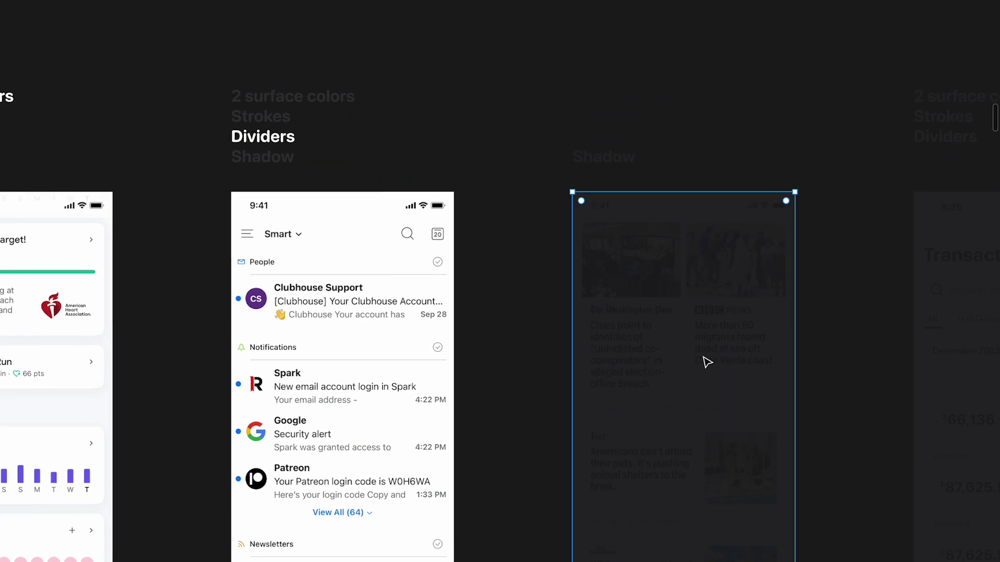
{"action": "left_click", "coordinate": [626, 166]}
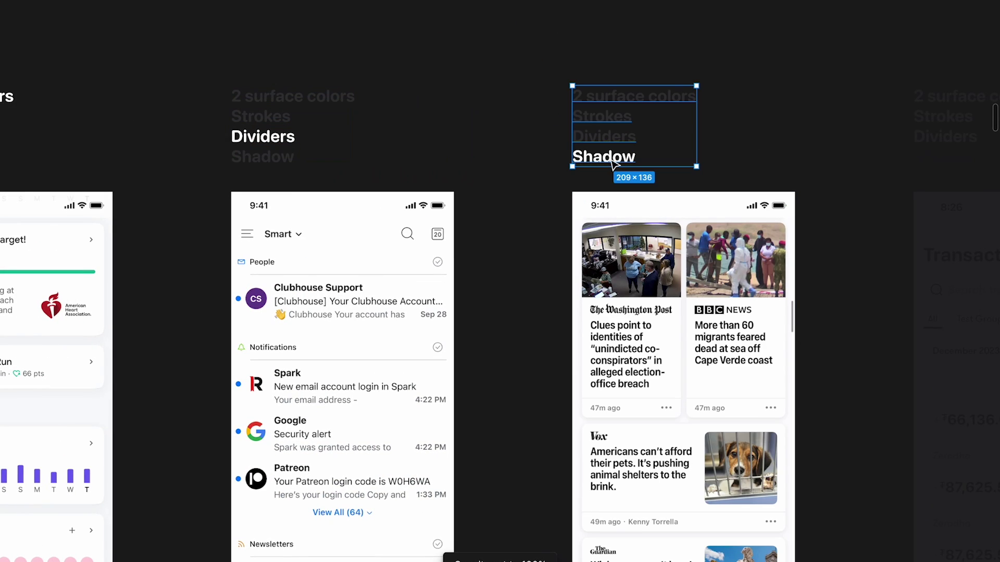
Step: Examine how the Apple News article cards use shadow to stand out, comparing them with the style label above the screen
{"action": "scroll", "coordinate": [680, 342], "scroll_direction": "up", "scroll_amount": 3, "text": "ctrl"}
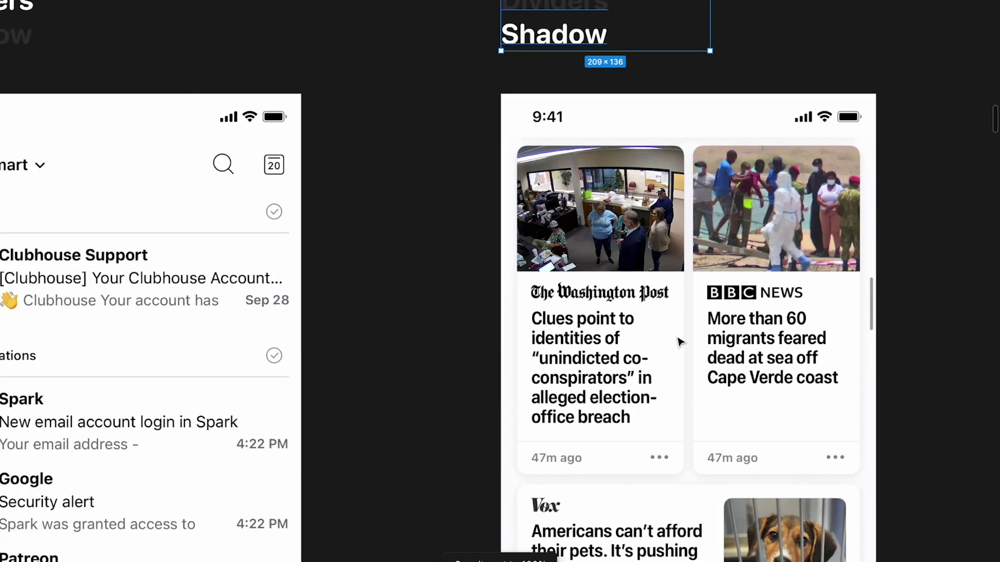
{"action": "scroll", "coordinate": [672, 301], "scroll_direction": "up", "scroll_amount": 4, "text": "ctrl"}
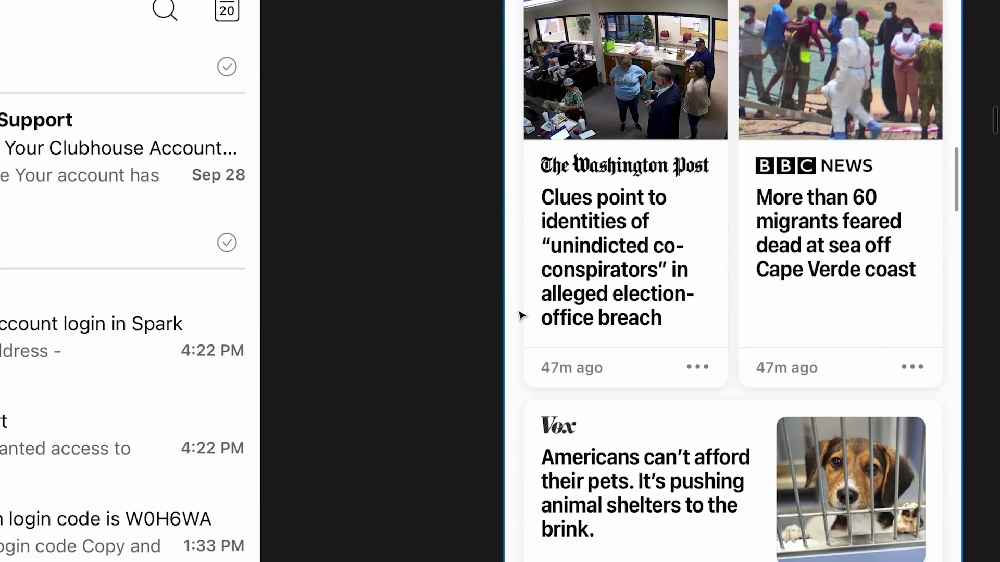
{"action": "scroll", "coordinate": [535, 299], "scroll_direction": "up", "scroll_amount": 7}
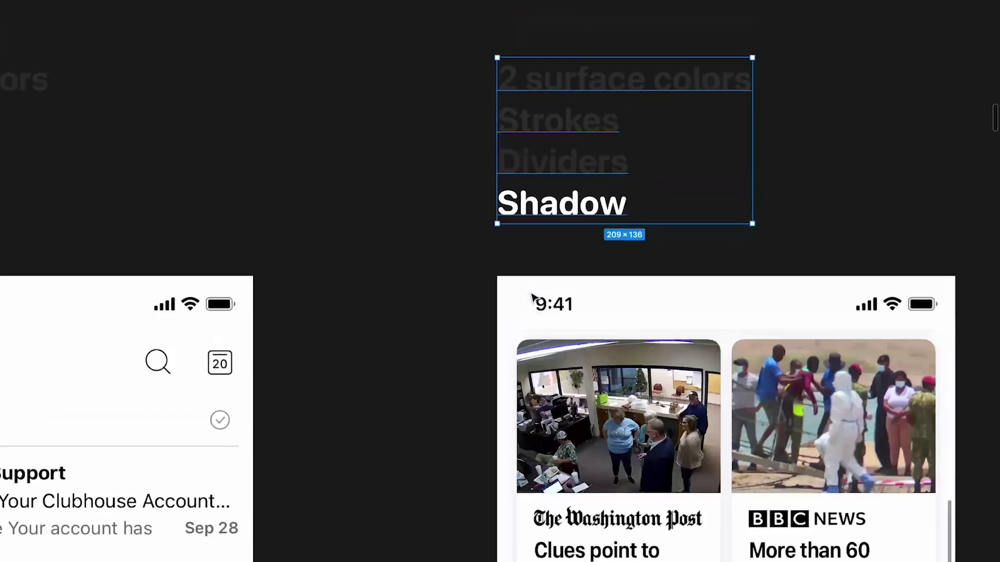
{"action": "scroll", "coordinate": [607, 108], "scroll_direction": "down", "scroll_amount": 3}
{"action": "scroll", "coordinate": [633, 208], "scroll_direction": "up", "scroll_amount": 2}
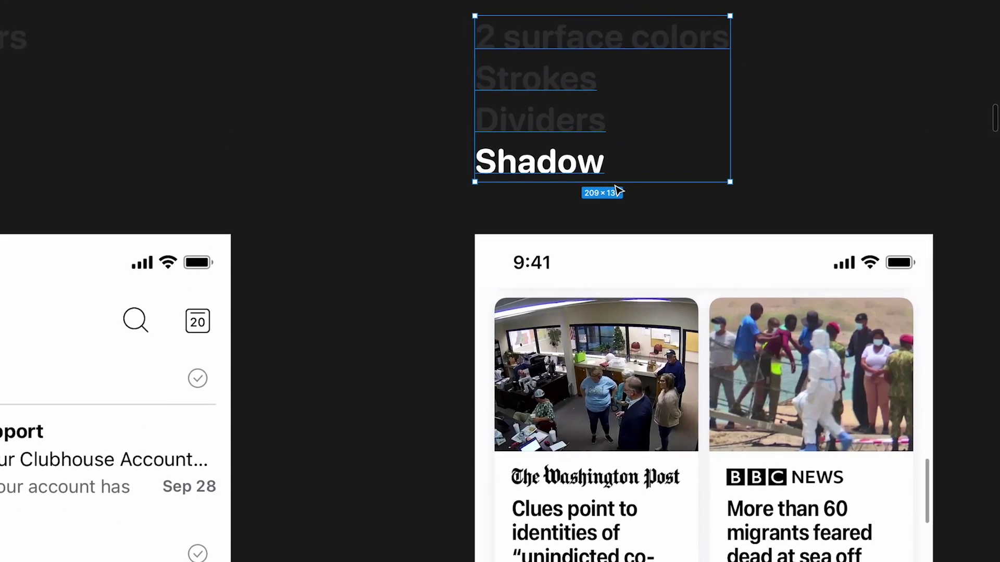
{"action": "scroll", "coordinate": [618, 192], "scroll_direction": "down", "scroll_amount": 6}
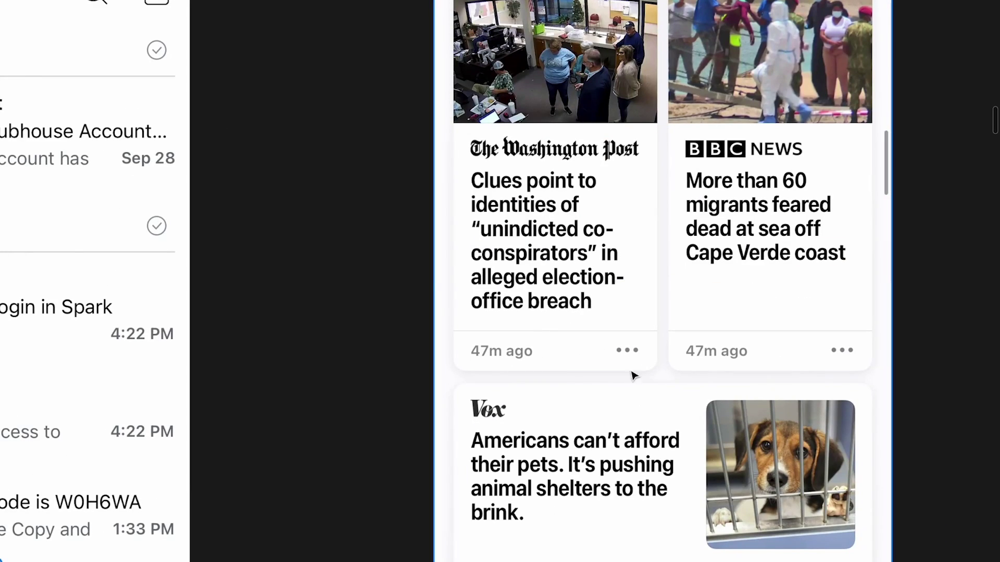
{"action": "scroll", "coordinate": [646, 371], "scroll_direction": "down", "scroll_amount": 4}
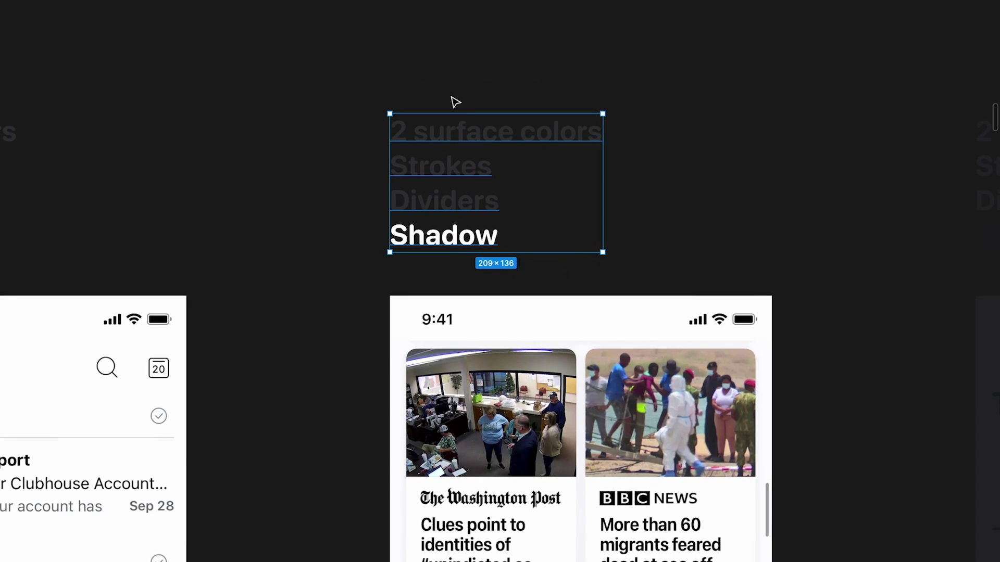
Step: Set the dimmed Transactions screen beside Apple News and its style label to 100% opacity
{"action": "scroll", "coordinate": [462, 203], "scroll_direction": "down", "scroll_amount": 5}
{"action": "scroll", "coordinate": [462, 204], "scroll_direction": "right", "scroll_amount": 3}
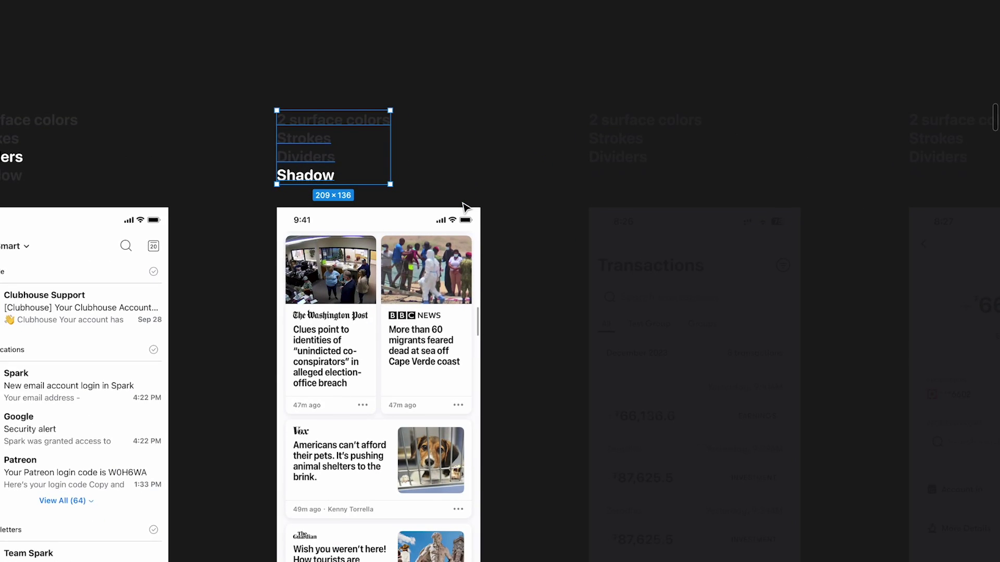
{"action": "scroll", "coordinate": [464, 207], "scroll_direction": "right", "scroll_amount": 2}
{"action": "left_click", "coordinate": [627, 232]}
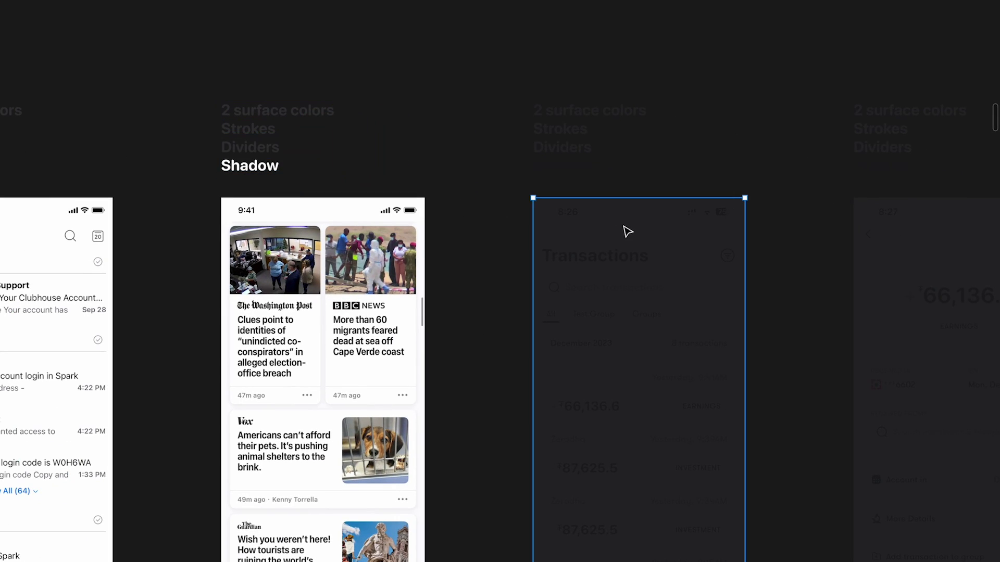
{"action": "key", "text": "0"}
{"action": "left_click", "coordinate": [577, 141]}
{"action": "key", "text": "0"}
Step: Examine the two surface colors and card strokes on the Transactions screen against its style label
{"action": "scroll", "coordinate": [672, 211], "scroll_direction": "up", "scroll_amount": 3}
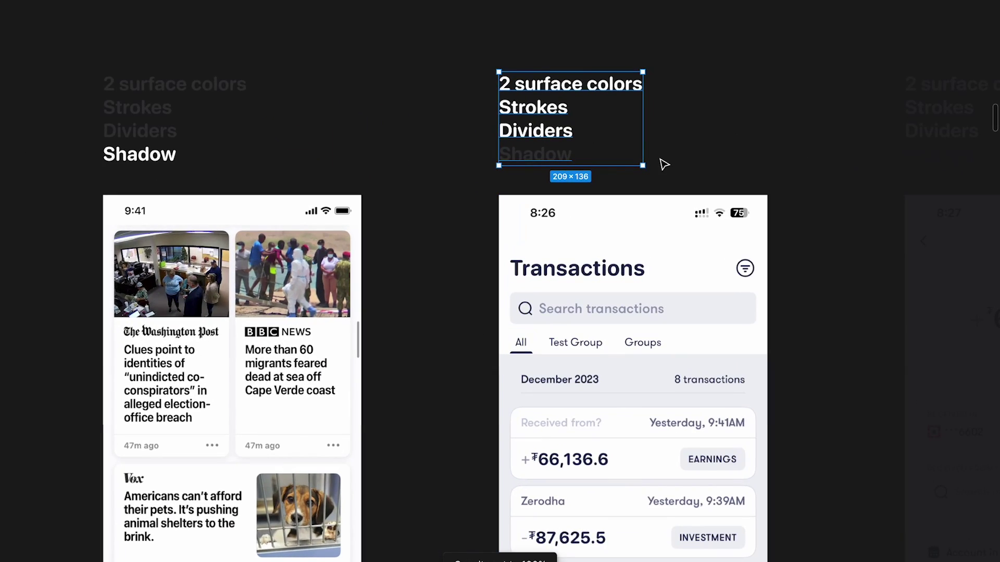
{"action": "scroll", "coordinate": [664, 165], "scroll_direction": "down", "scroll_amount": 3}
{"action": "scroll", "coordinate": [644, 176], "scroll_direction": "up", "scroll_amount": 3}
{"action": "scroll", "coordinate": [567, 152], "scroll_direction": "up", "scroll_amount": 3}
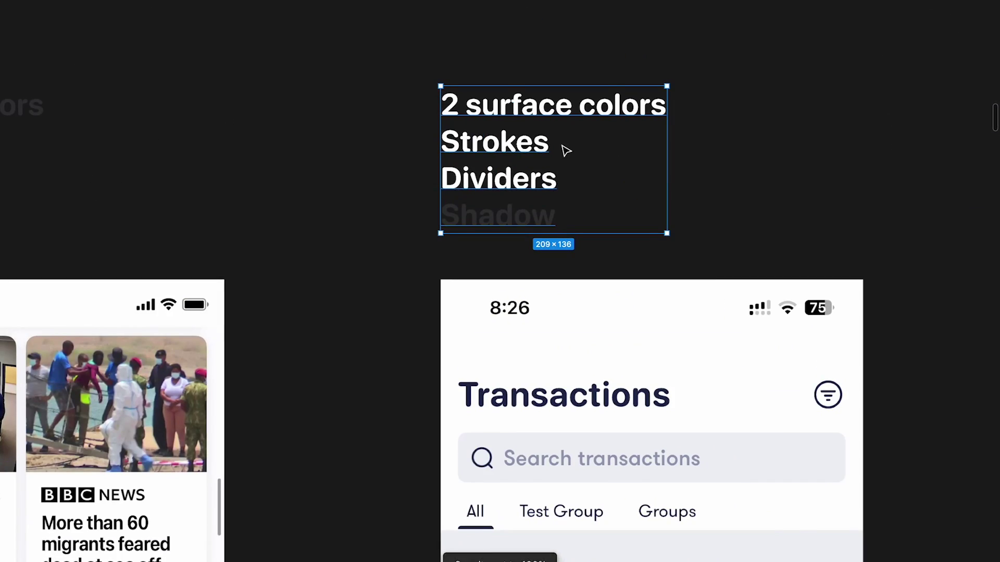
{"action": "scroll", "coordinate": [566, 151], "scroll_direction": "down", "scroll_amount": 4}
{"action": "scroll", "coordinate": [565, 151], "scroll_direction": "down", "scroll_amount": 2}
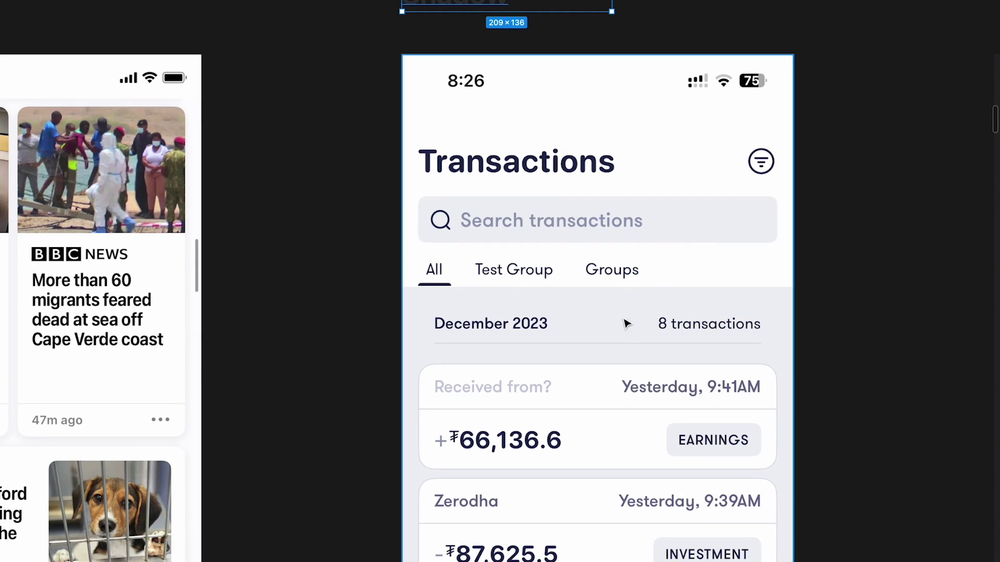
{"action": "scroll", "coordinate": [680, 266], "scroll_direction": "up", "scroll_amount": 4}
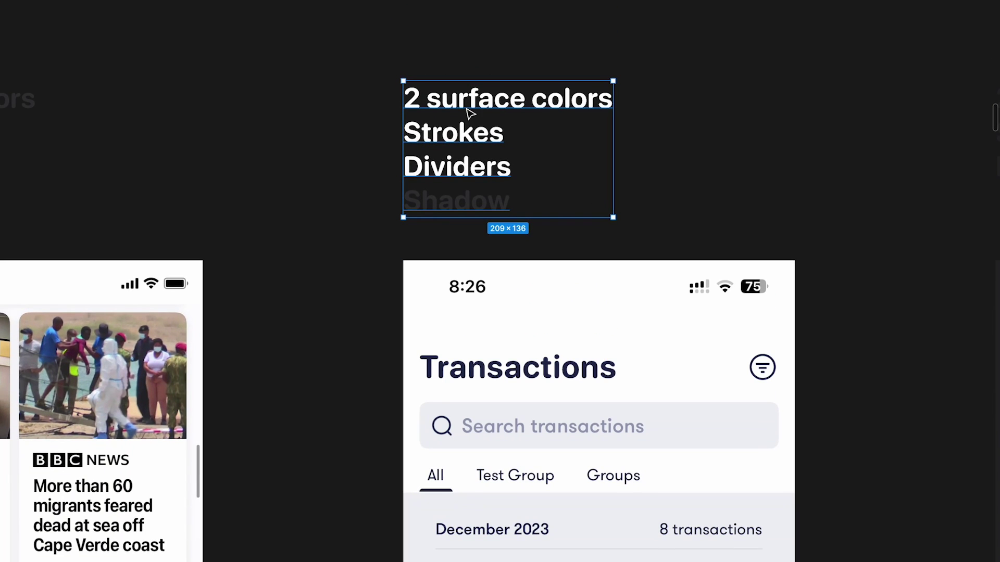
{"action": "scroll", "coordinate": [494, 149], "scroll_direction": "down", "scroll_amount": 7}
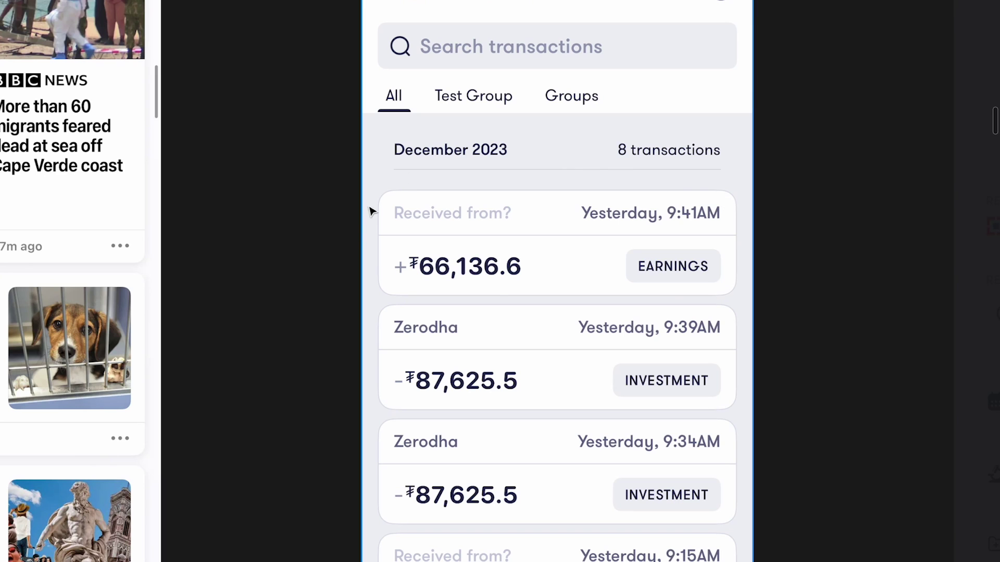
Step: Examine the dividers under the December 2023 heading and inside the transaction cards, down to the navigation bar
{"action": "scroll", "coordinate": [520, 249], "scroll_direction": "up", "scroll_amount": 5}
{"action": "scroll", "coordinate": [442, 83], "scroll_direction": "up", "scroll_amount": 1}
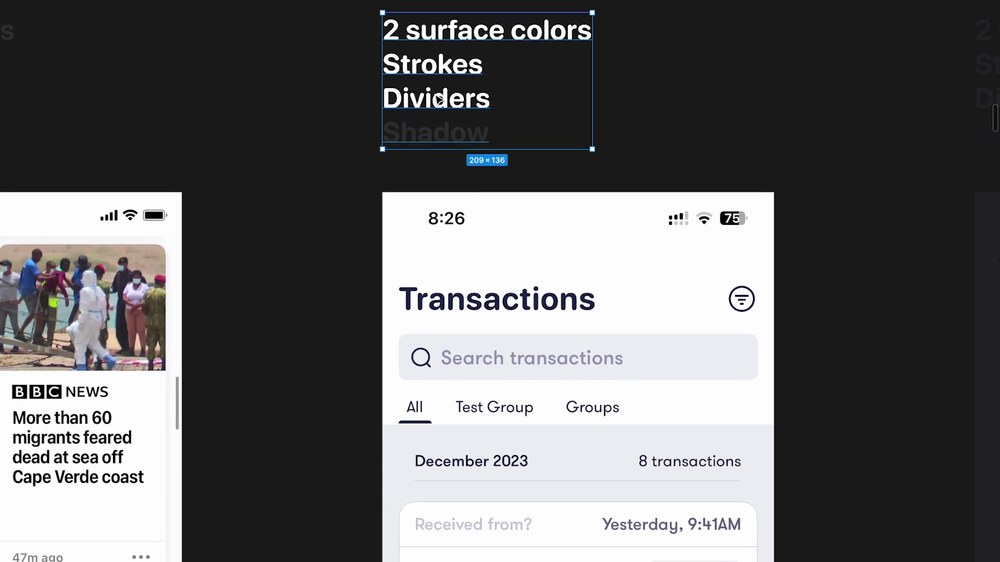
{"action": "scroll", "coordinate": [465, 109], "scroll_direction": "down", "scroll_amount": 5}
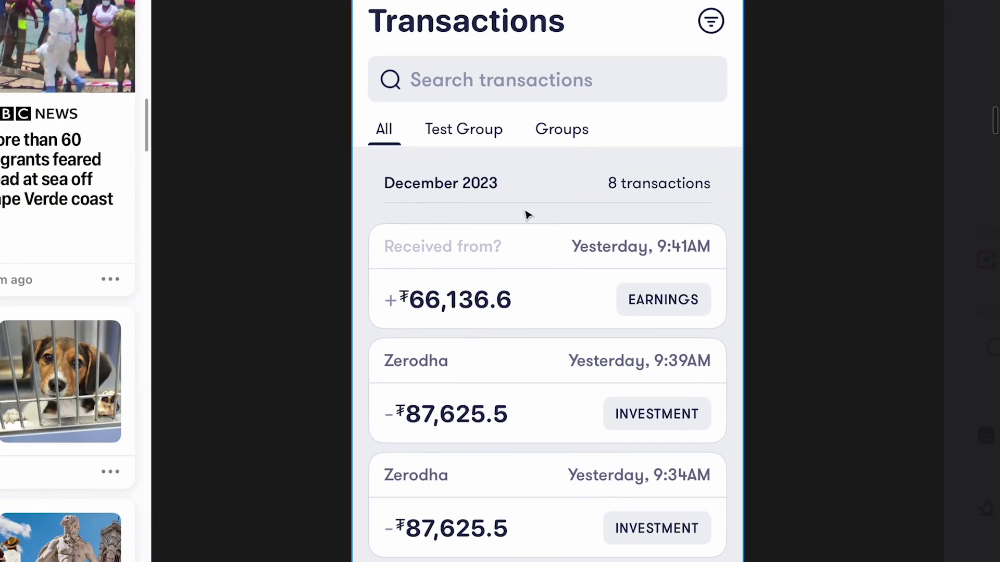
{"action": "scroll", "coordinate": [703, 208], "scroll_direction": "down", "scroll_amount": 5}
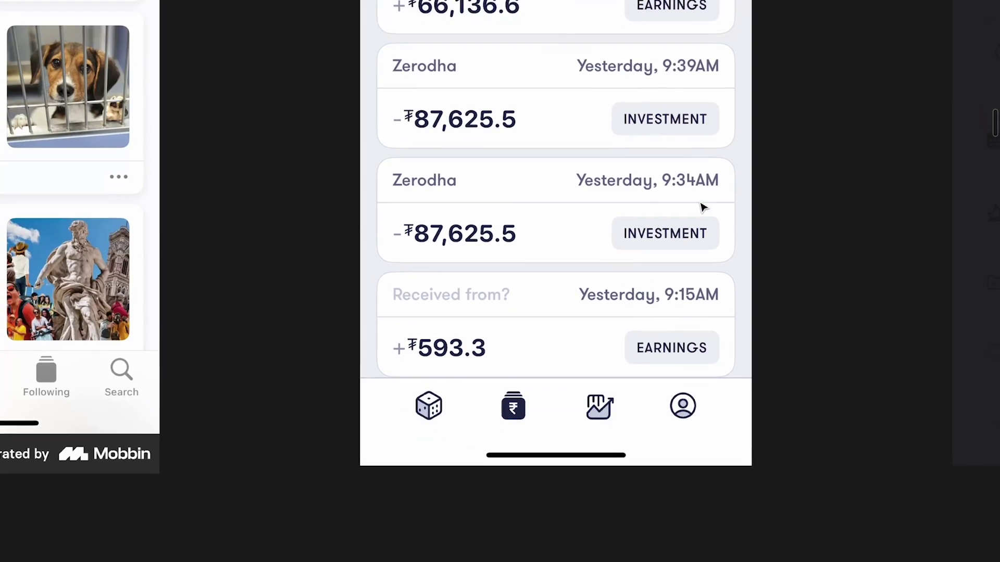
{"action": "scroll", "coordinate": [577, 344], "scroll_direction": "down", "scroll_amount": 2}
{"action": "scroll", "coordinate": [577, 345], "scroll_direction": "up", "scroll_amount": 4}
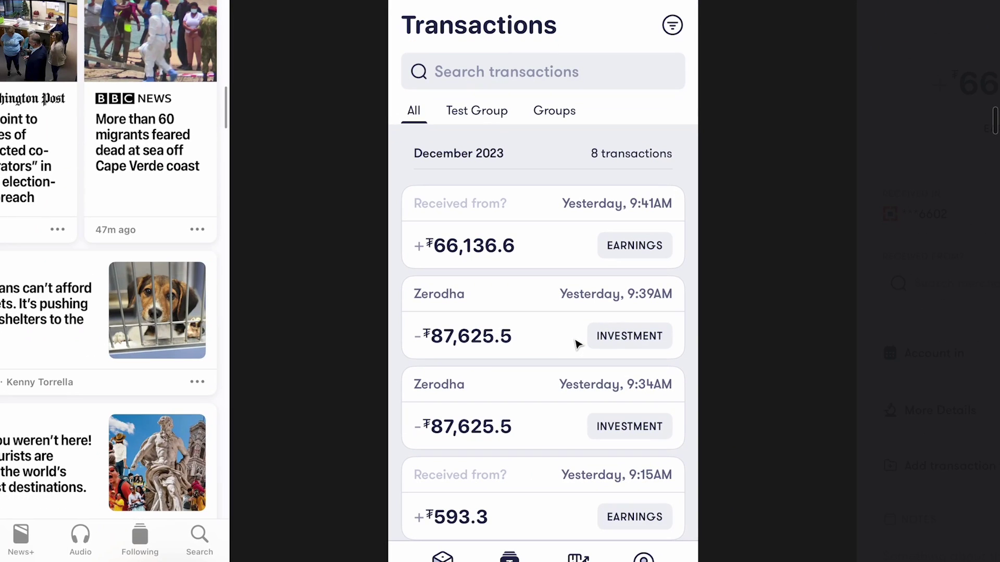
{"action": "scroll", "coordinate": [577, 344], "scroll_direction": "up", "scroll_amount": 2}
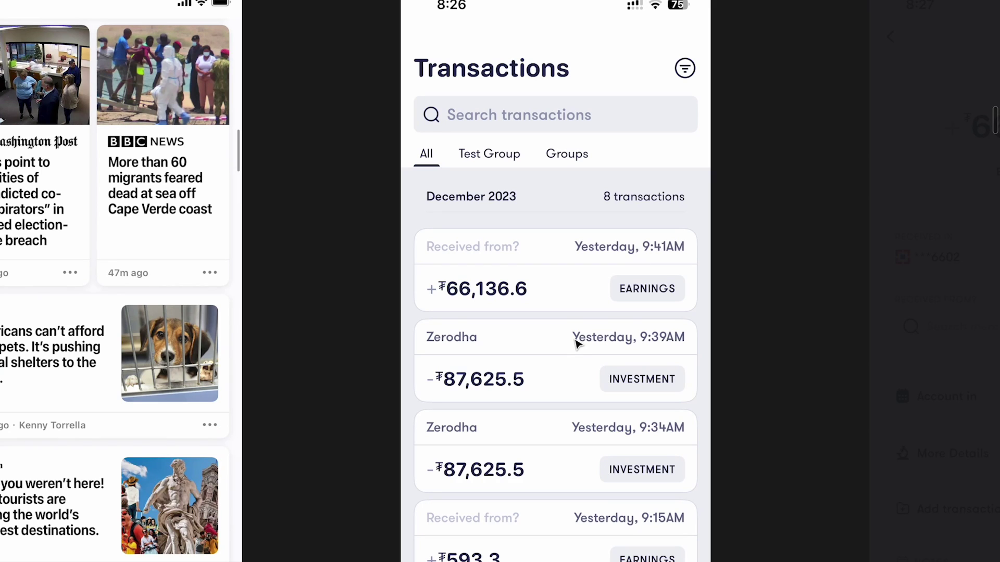
Step: Compare the Transactions screen's combined styles with the earlier Airbnb, Google Fit, Spark Mail and Apple News screens and labels
{"action": "scroll", "coordinate": [575, 343], "scroll_direction": "down", "scroll_amount": 2}
{"action": "scroll", "coordinate": [576, 344], "scroll_direction": "left", "scroll_amount": 4}
{"action": "scroll", "coordinate": [544, 328], "scroll_direction": "left", "scroll_amount": 1}
{"action": "scroll", "coordinate": [545, 328], "scroll_direction": "down", "scroll_amount": 3}
{"action": "scroll", "coordinate": [545, 328], "scroll_direction": "left", "scroll_amount": 4}
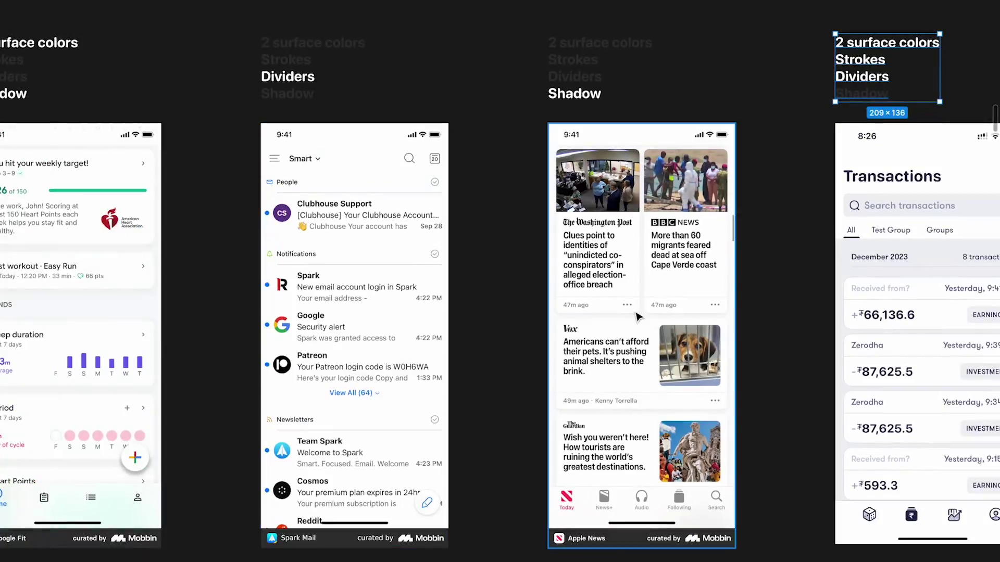
{"action": "scroll", "coordinate": [636, 317], "scroll_direction": "right", "scroll_amount": 6}
{"action": "scroll", "coordinate": [636, 289], "scroll_direction": "up", "scroll_amount": 3, "text": "ctrl"}
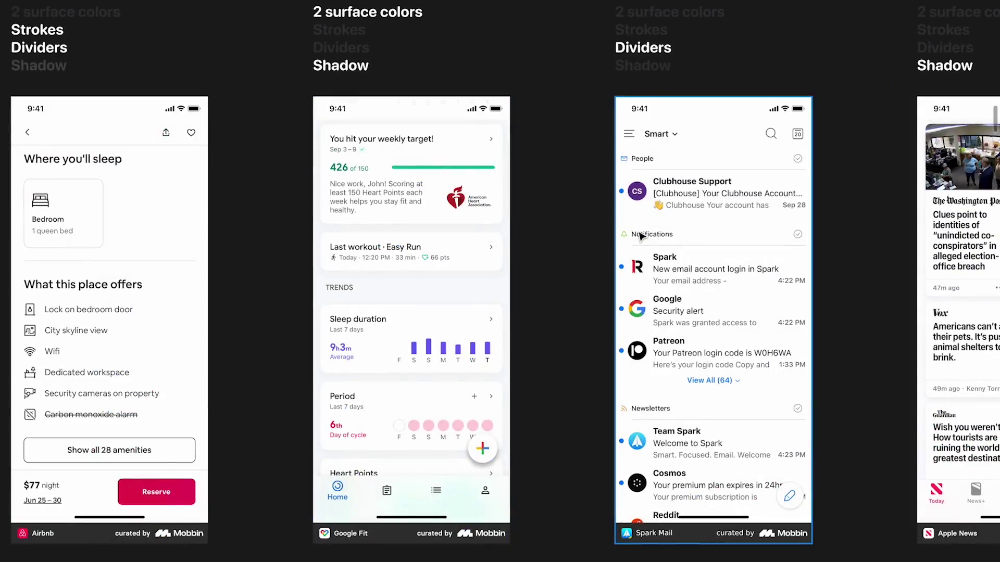
{"action": "scroll", "coordinate": [641, 237], "scroll_direction": "right", "scroll_amount": 9}
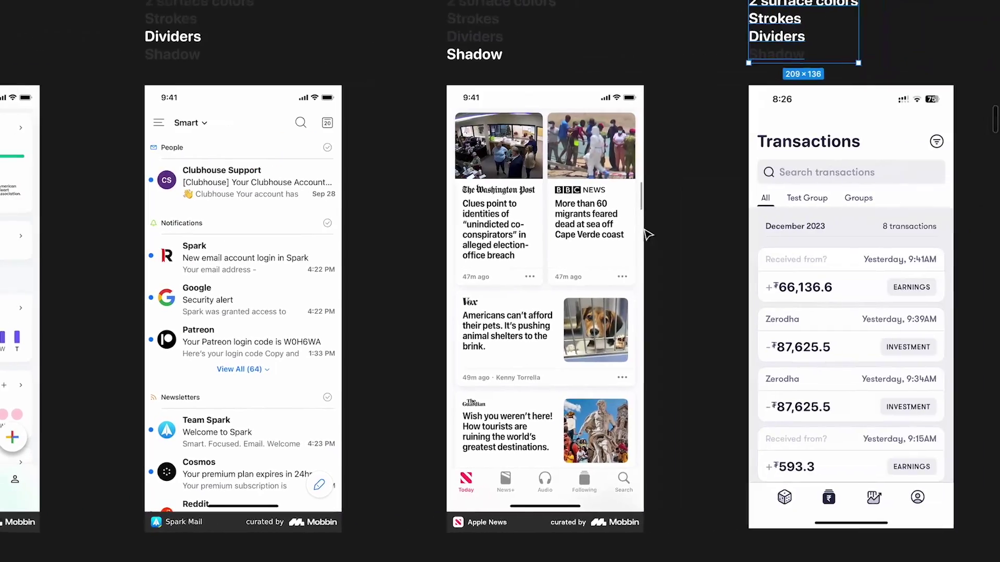
{"action": "scroll", "coordinate": [853, 224], "scroll_direction": "right", "scroll_amount": 2}
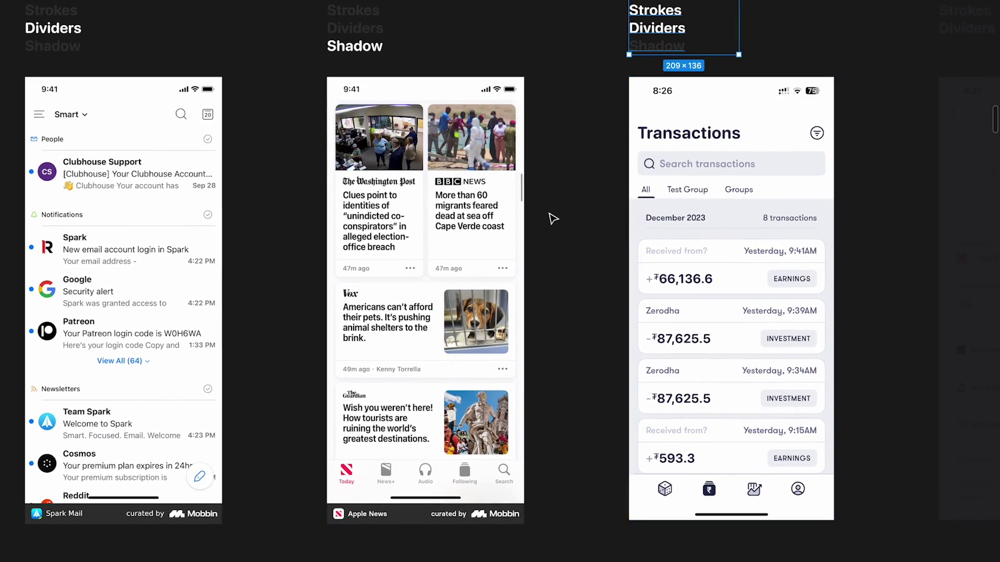
{"action": "scroll", "coordinate": [551, 217], "scroll_direction": "up", "scroll_amount": 3, "text": "ctrl"}
{"action": "scroll", "coordinate": [551, 217], "scroll_direction": "up", "scroll_amount": 6}
{"action": "scroll", "coordinate": [551, 216], "scroll_direction": "left", "scroll_amount": 2}
{"action": "scroll", "coordinate": [462, 260], "scroll_direction": "up", "scroll_amount": 3, "text": "ctrl"}
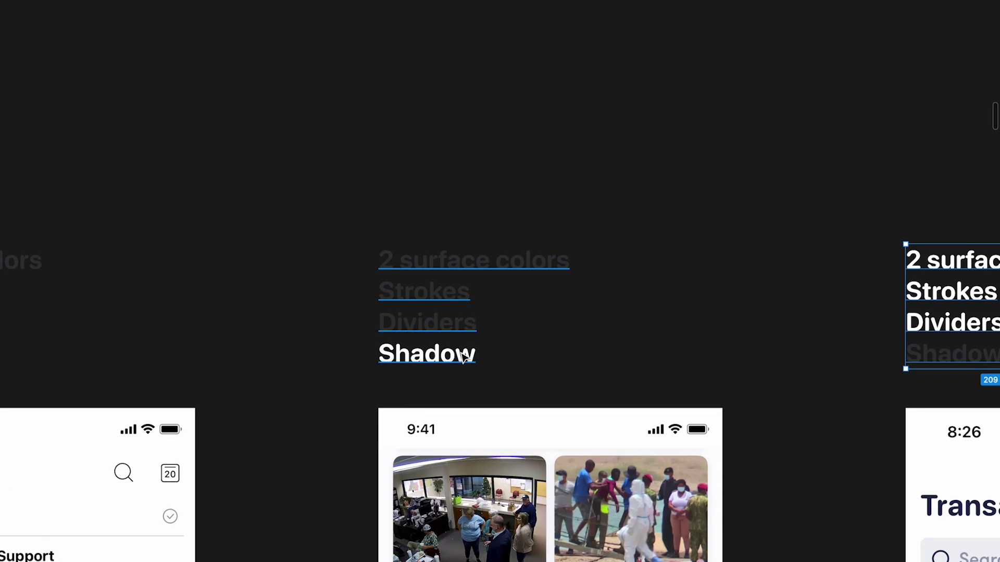
Step: Set the dimmed transaction detail screen beside Transactions and its style label to 100% opacity
{"action": "scroll", "coordinate": [463, 357], "scroll_direction": "down", "scroll_amount": 1, "text": "ctrl"}
{"action": "scroll", "coordinate": [530, 359], "scroll_direction": "right", "scroll_amount": 7}
{"action": "scroll", "coordinate": [530, 360], "scroll_direction": "down", "scroll_amount": 4}
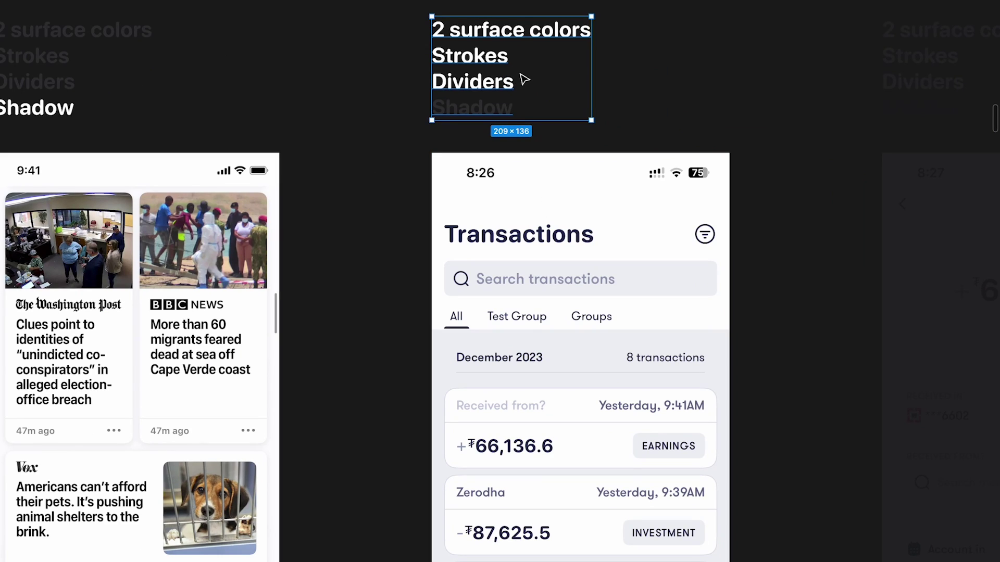
{"action": "scroll", "coordinate": [585, 196], "scroll_direction": "right", "scroll_amount": 10}
{"action": "left_click", "coordinate": [689, 219]}
{"action": "left_click", "coordinate": [637, 42]}
Step: Examine the transaction detail screen's background and main amount card against its surface color, stroke and divider labels
{"action": "scroll", "coordinate": [786, 201], "scroll_direction": "down", "scroll_amount": 3}
{"action": "scroll", "coordinate": [785, 201], "scroll_direction": "right", "scroll_amount": 3}
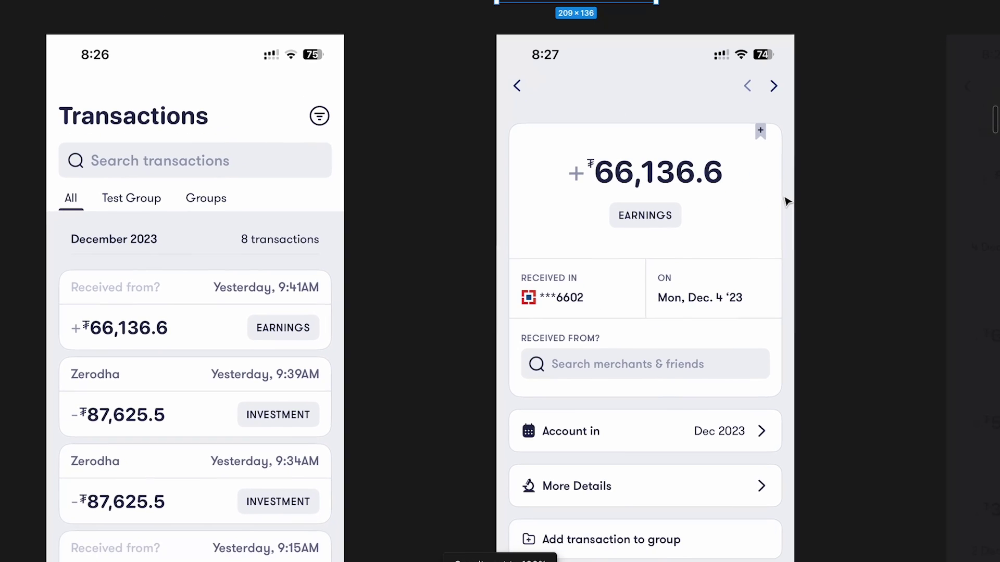
{"action": "scroll", "coordinate": [632, 388], "scroll_direction": "up", "scroll_amount": 5}
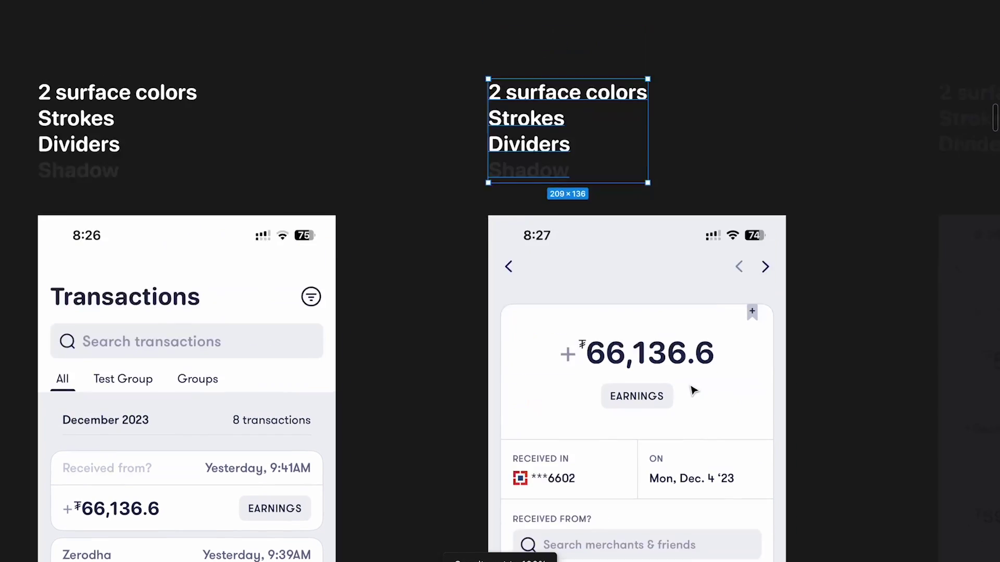
{"action": "scroll", "coordinate": [589, 223], "scroll_direction": "up", "scroll_amount": 3}
{"action": "scroll", "coordinate": [589, 223], "scroll_direction": "down", "scroll_amount": 4}
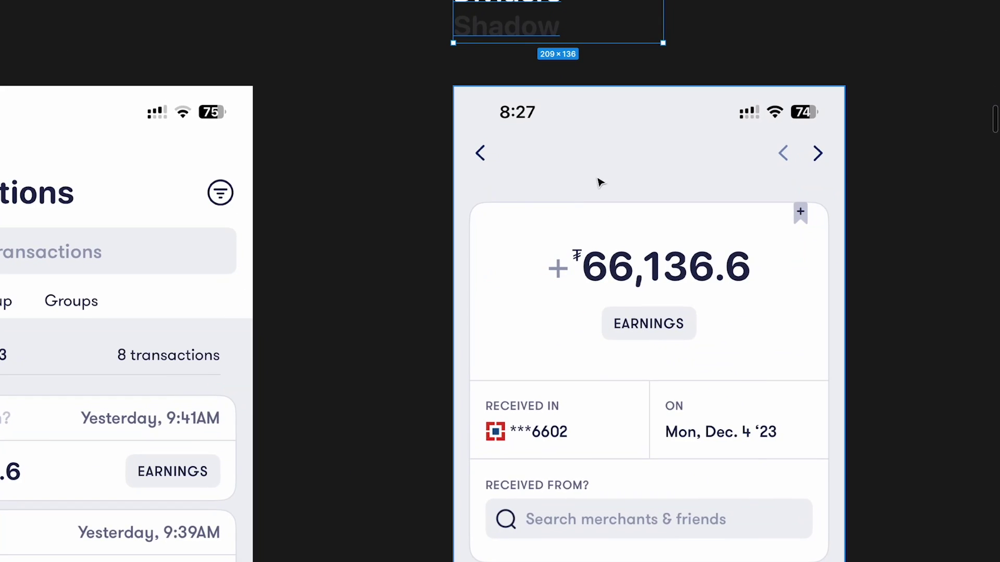
{"action": "scroll", "coordinate": [594, 188], "scroll_direction": "up", "scroll_amount": 3}
{"action": "scroll", "coordinate": [632, 138], "scroll_direction": "down", "scroll_amount": 4}
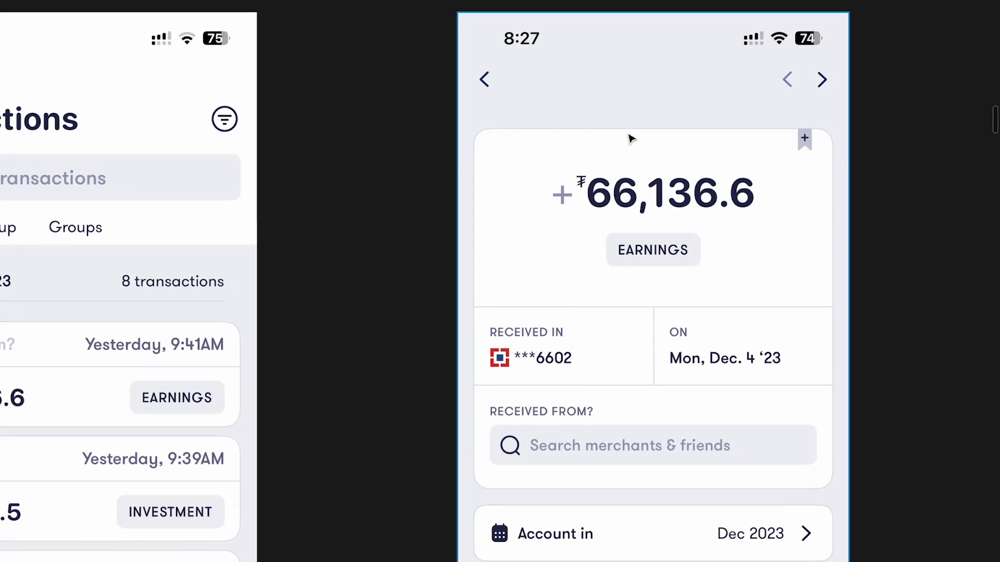
{"action": "scroll", "coordinate": [738, 136], "scroll_direction": "up", "scroll_amount": 4}
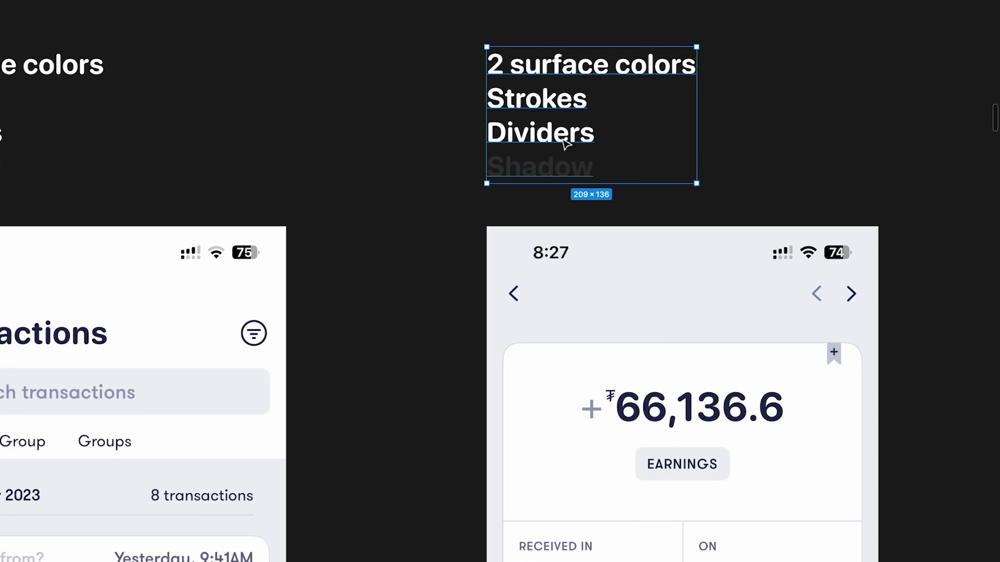
Step: Examine the dividers in the main detail card and the stroked Account in, More Details and Add transaction to group rows
{"action": "scroll", "coordinate": [566, 144], "scroll_direction": "down", "scroll_amount": 8}
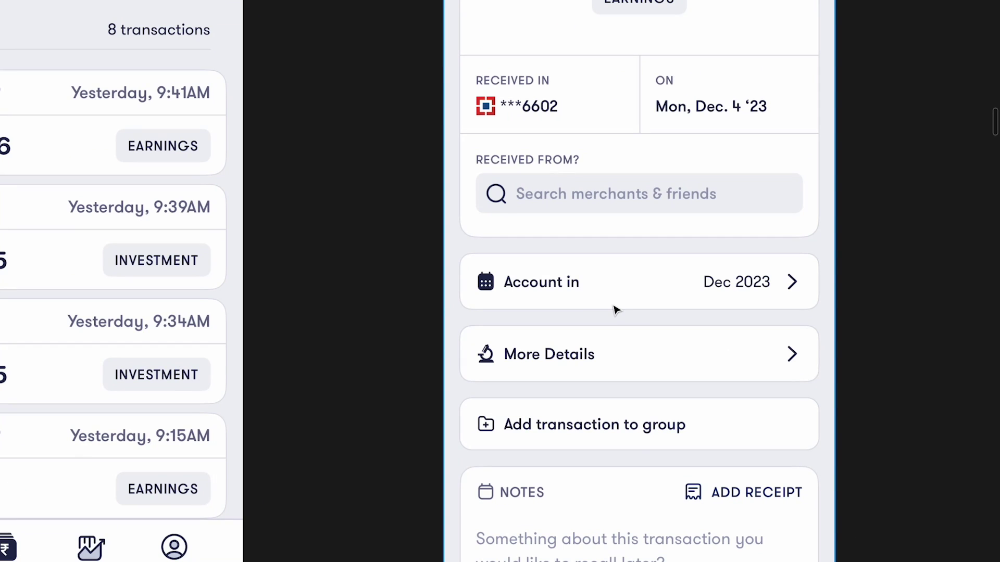
{"action": "scroll", "coordinate": [594, 225], "scroll_direction": "up", "scroll_amount": 3}
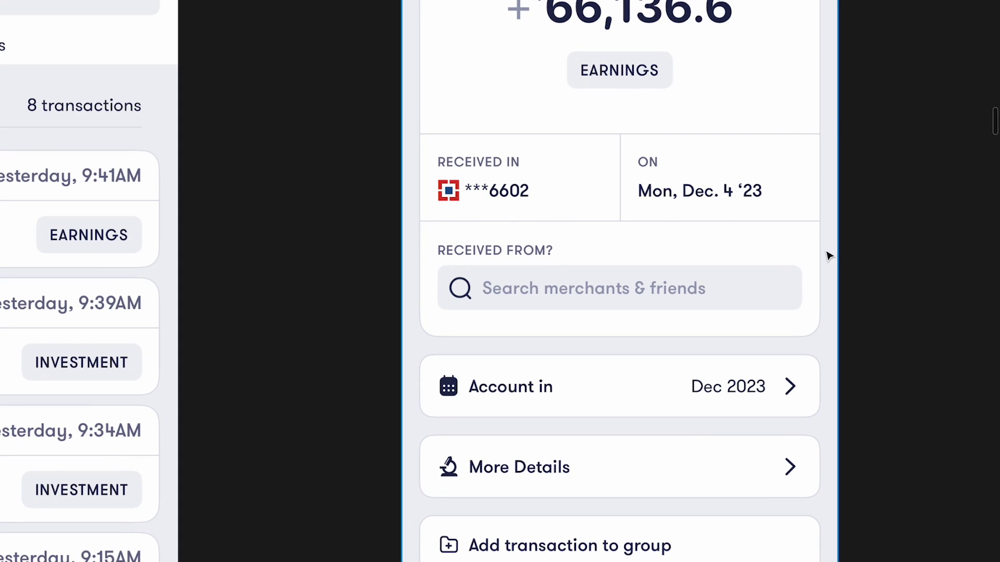
{"action": "scroll", "coordinate": [829, 256], "scroll_direction": "down", "scroll_amount": 5}
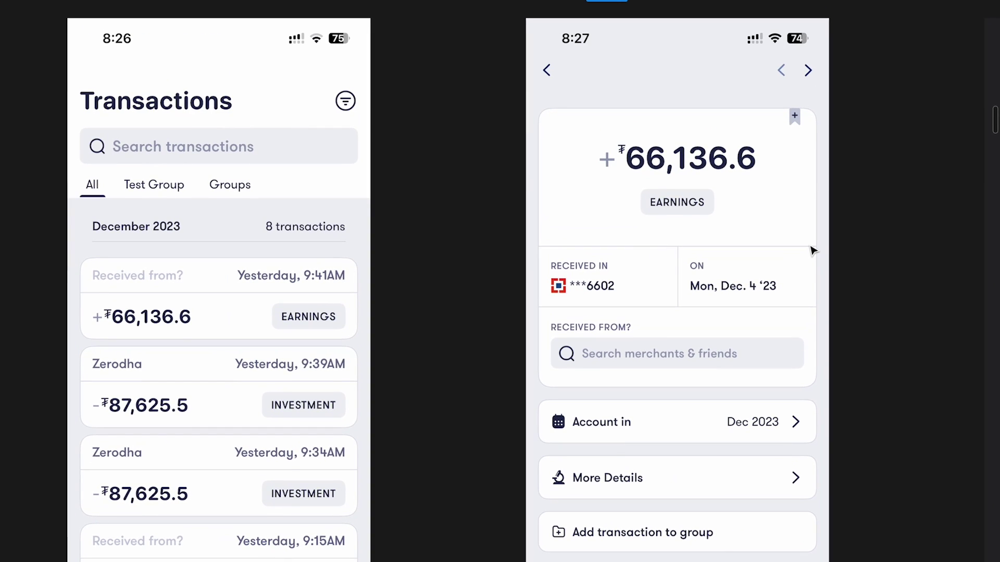
{"action": "scroll", "coordinate": [738, 259], "scroll_direction": "down", "scroll_amount": 3}
{"action": "scroll", "coordinate": [738, 259], "scroll_direction": "right", "scroll_amount": 3}
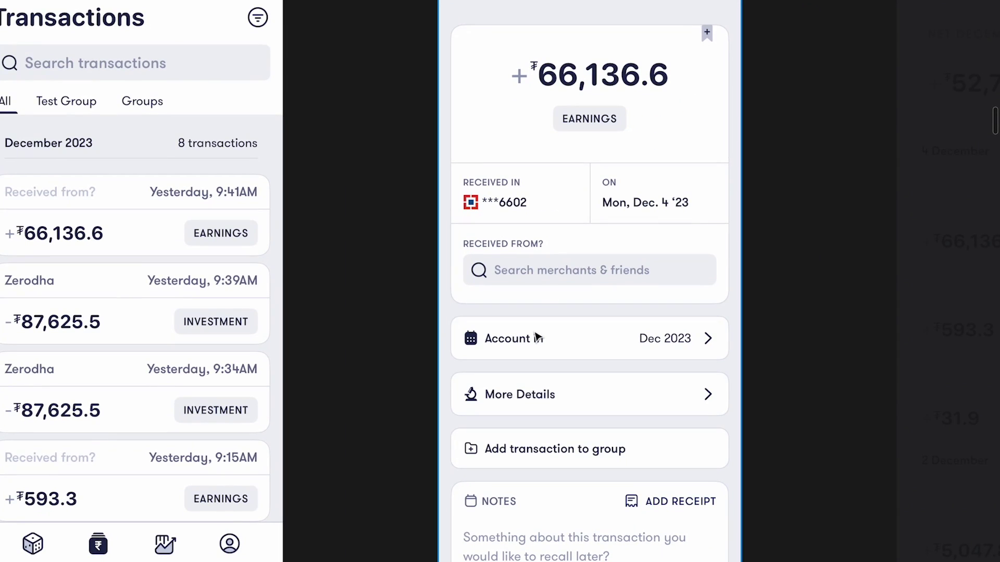
Step: Return to the Revolut home screen and examine how its cards separate from the background by surface color
{"action": "scroll", "coordinate": [538, 338], "scroll_direction": "down", "scroll_amount": 5}
{"action": "scroll", "coordinate": [535, 335], "scroll_direction": "left", "scroll_amount": 10}
{"action": "scroll", "coordinate": [536, 335], "scroll_direction": "up", "scroll_amount": 5}
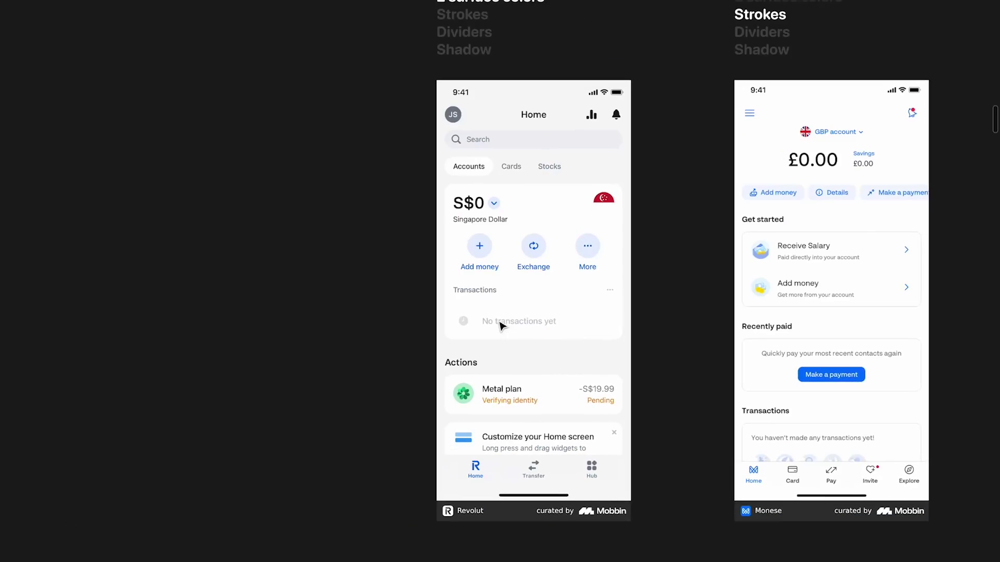
{"action": "scroll", "coordinate": [500, 326], "scroll_direction": "up", "scroll_amount": 5}
{"action": "scroll", "coordinate": [562, 339], "scroll_direction": "down", "scroll_amount": 2}
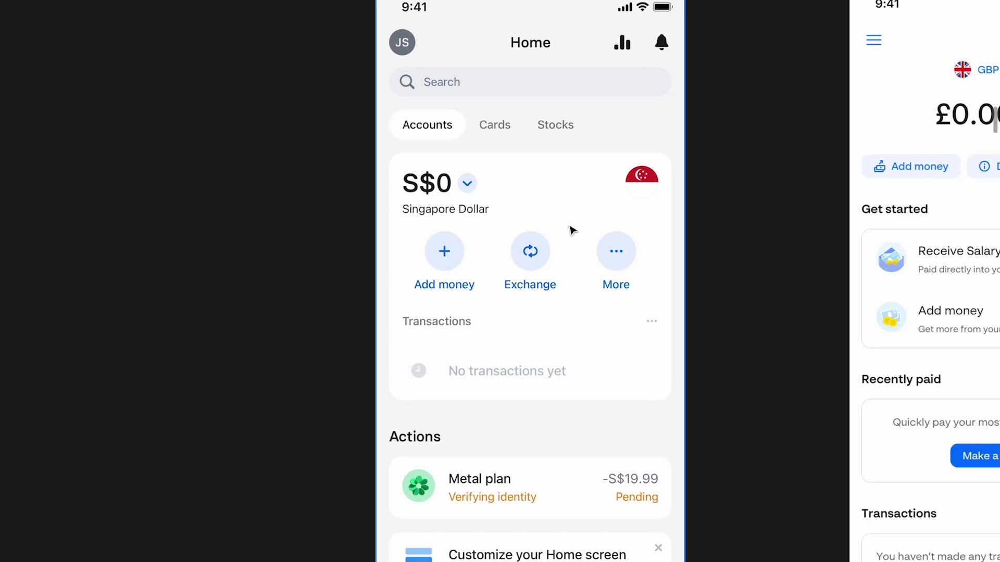
Step: Set the dimmed Incoming screen beside the transaction detail screen and its style label to 100% opacity
{"action": "scroll", "coordinate": [572, 230], "scroll_direction": "down", "scroll_amount": 5}
{"action": "scroll", "coordinate": [572, 231], "scroll_direction": "right", "scroll_amount": 10}
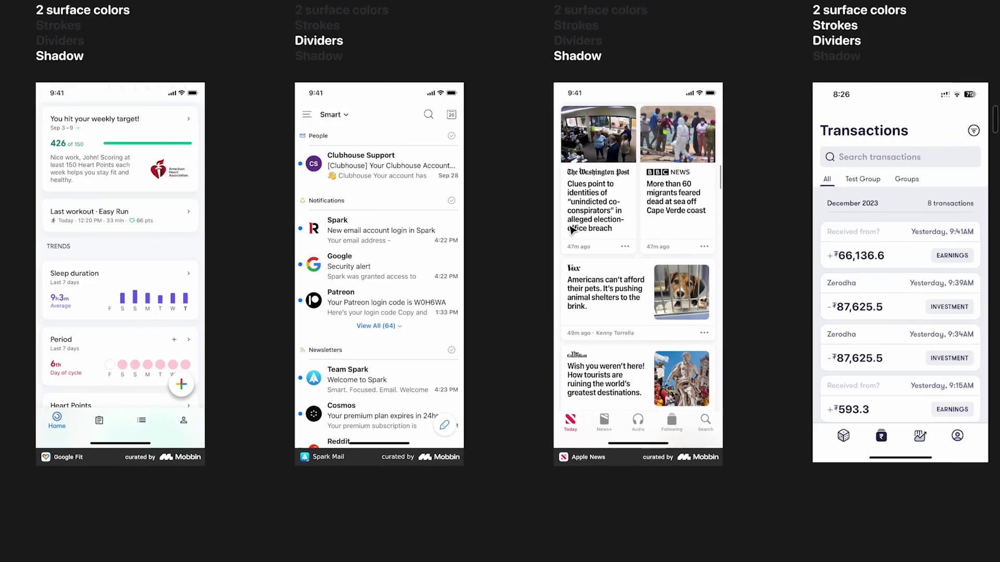
{"action": "scroll", "coordinate": [573, 231], "scroll_direction": "up", "scroll_amount": 5}
{"action": "scroll", "coordinate": [572, 231], "scroll_direction": "right", "scroll_amount": 5}
{"action": "scroll", "coordinate": [572, 231], "scroll_direction": "up", "scroll_amount": 2}
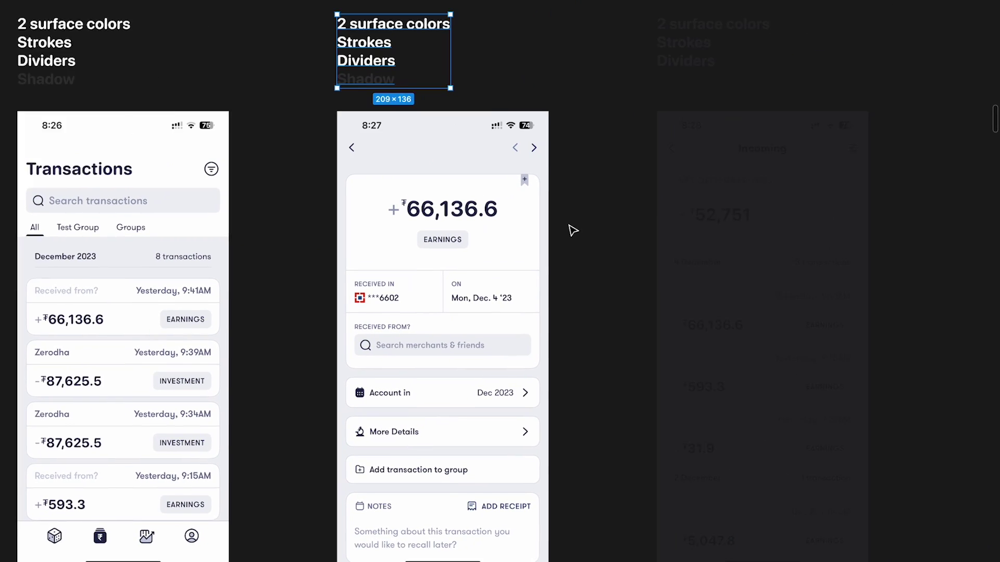
{"action": "scroll", "coordinate": [573, 231], "scroll_direction": "right", "scroll_amount": 3}
{"action": "left_click", "coordinate": [617, 206]}
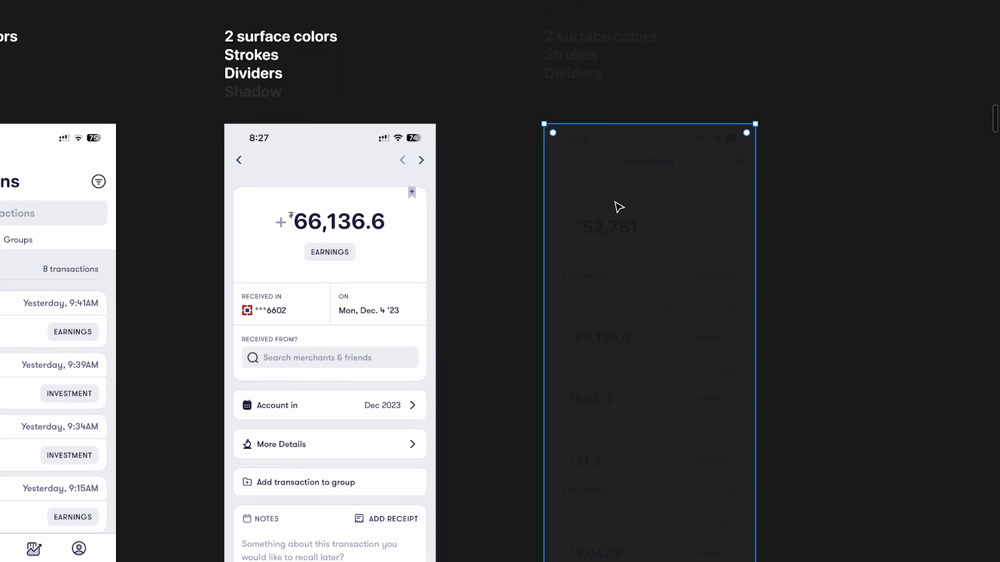
{"action": "key", "text": "0"}
{"action": "left_click", "coordinate": [585, 49]}
{"action": "key", "text": "0"}
Step: Examine the Incoming screen's net December card, its divider, the 4 December header divider and the stroked transaction cards against the background
{"action": "scroll", "coordinate": [694, 259], "scroll_direction": "up", "scroll_amount": 5}
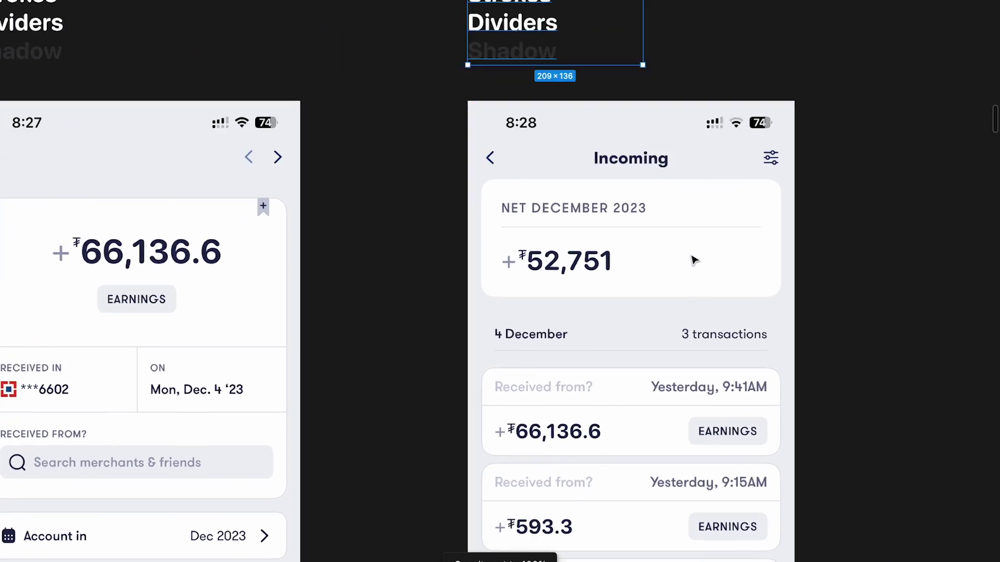
{"action": "scroll", "coordinate": [551, 261], "scroll_direction": "up", "scroll_amount": 1}
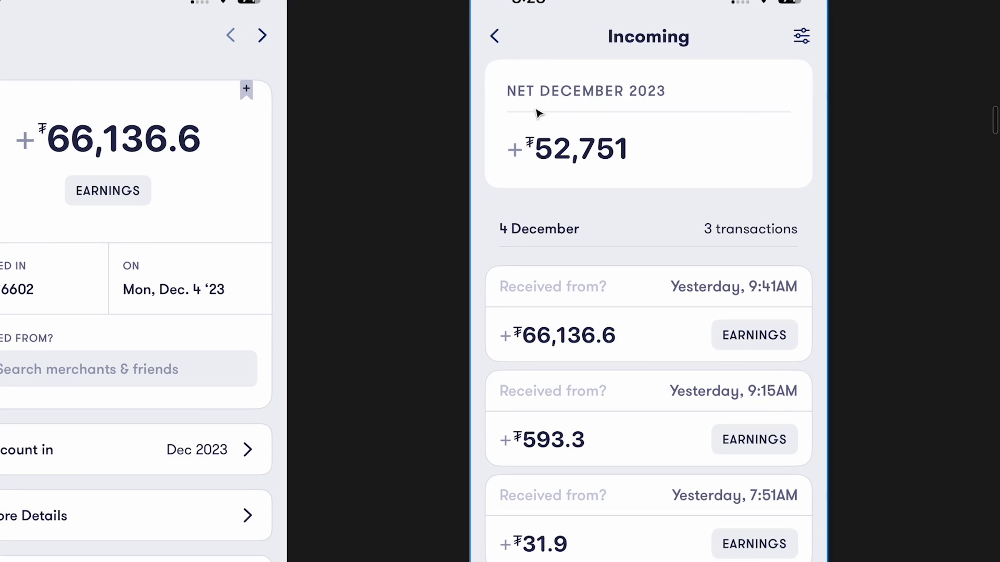
{"action": "scroll", "coordinate": [691, 132], "scroll_direction": "up", "scroll_amount": 10}
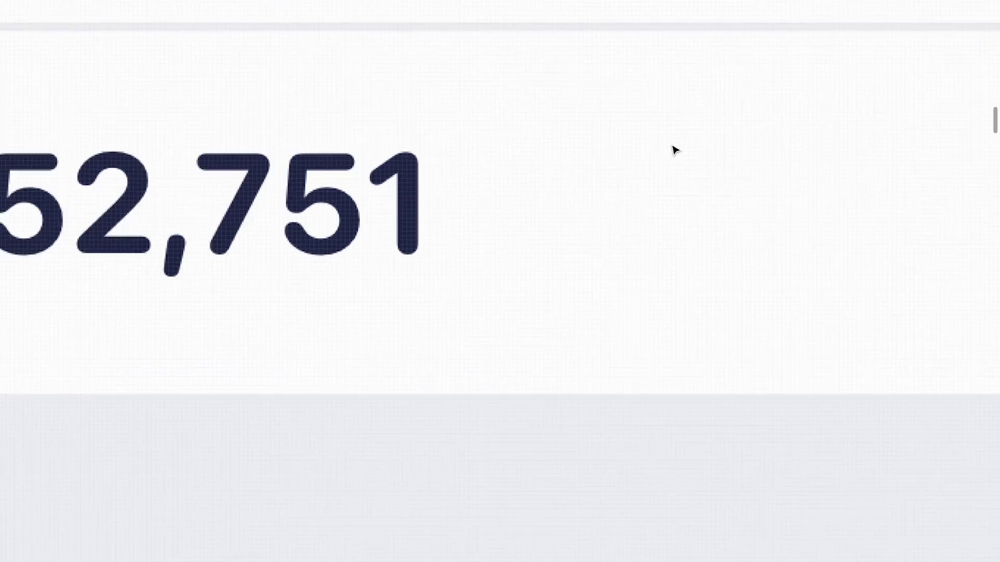
{"action": "scroll", "coordinate": [634, 63], "scroll_direction": "down", "scroll_amount": 10}
{"action": "scroll", "coordinate": [634, 62], "scroll_direction": "down", "scroll_amount": 3}
{"action": "scroll", "coordinate": [538, 195], "scroll_direction": "up", "scroll_amount": 3}
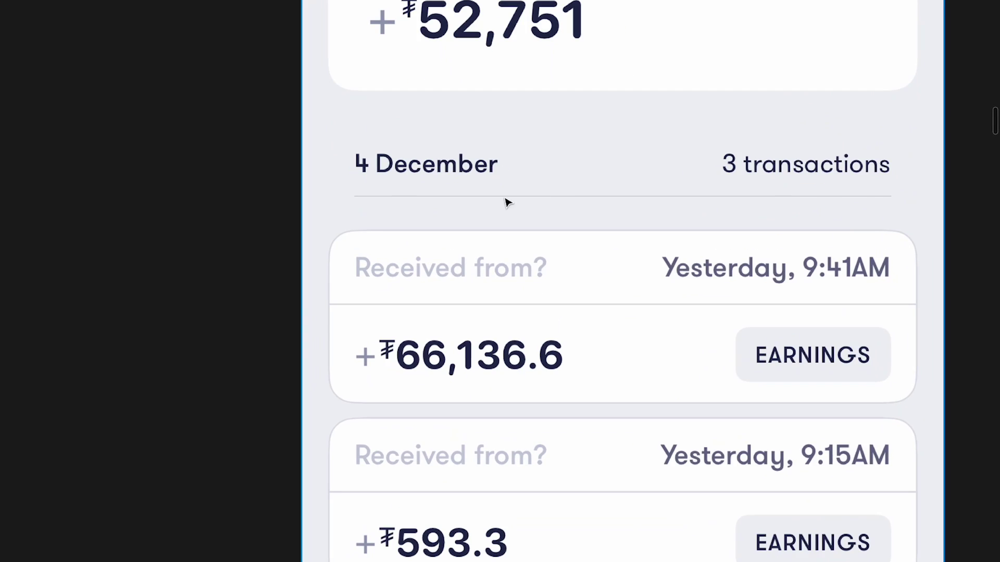
{"action": "scroll", "coordinate": [588, 193], "scroll_direction": "down", "scroll_amount": 4}
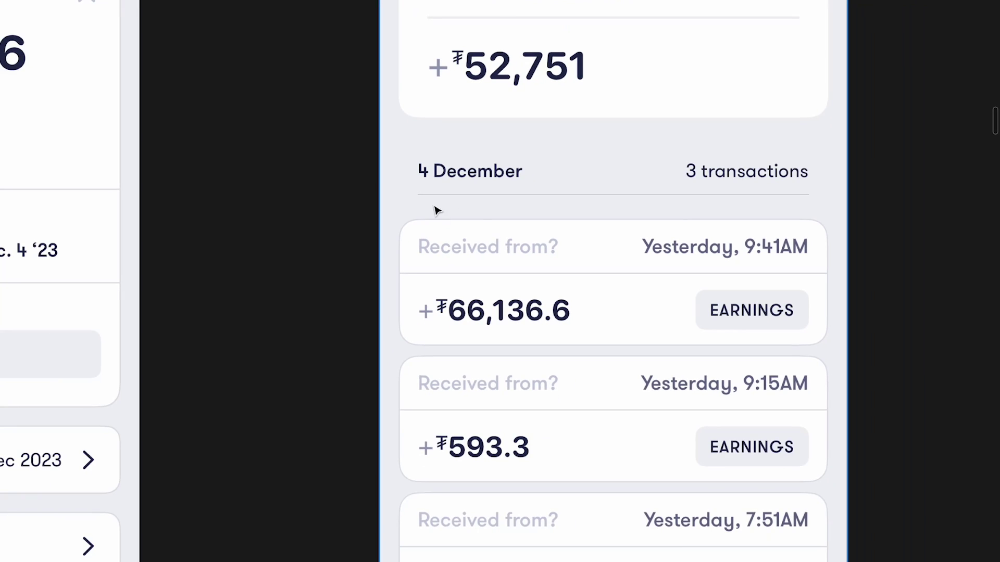
{"action": "scroll", "coordinate": [579, 284], "scroll_direction": "down", "scroll_amount": 5}
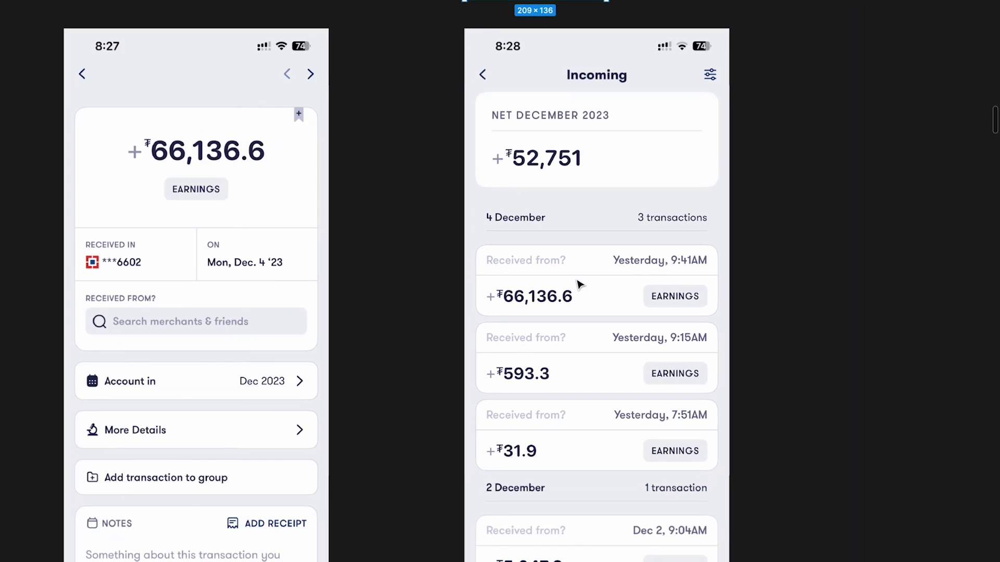
Step: Deselect the Incoming screen's style label and compare it with the label above the transaction detail screen
{"action": "scroll", "coordinate": [579, 284], "scroll_direction": "up", "scroll_amount": 2}
{"action": "scroll", "coordinate": [580, 285], "scroll_direction": "up", "scroll_amount": 3}
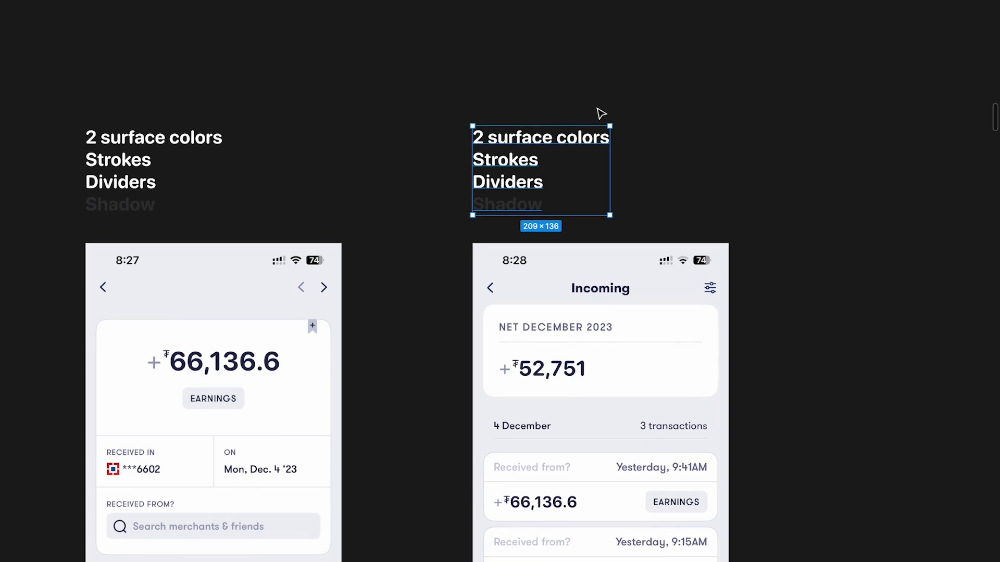
{"action": "left_click", "coordinate": [689, 186]}
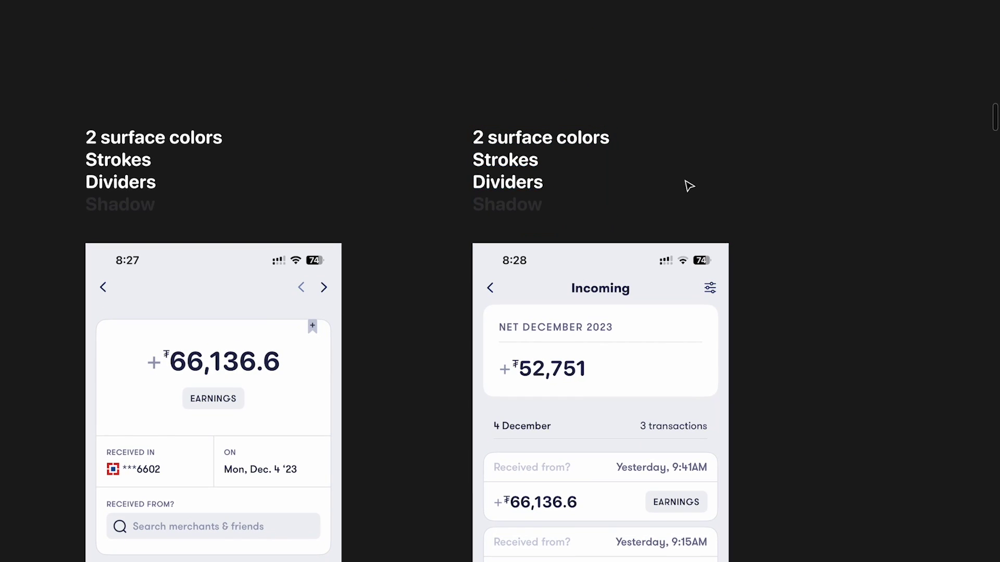
{"action": "scroll", "coordinate": [689, 185], "scroll_direction": "left", "scroll_amount": 15}
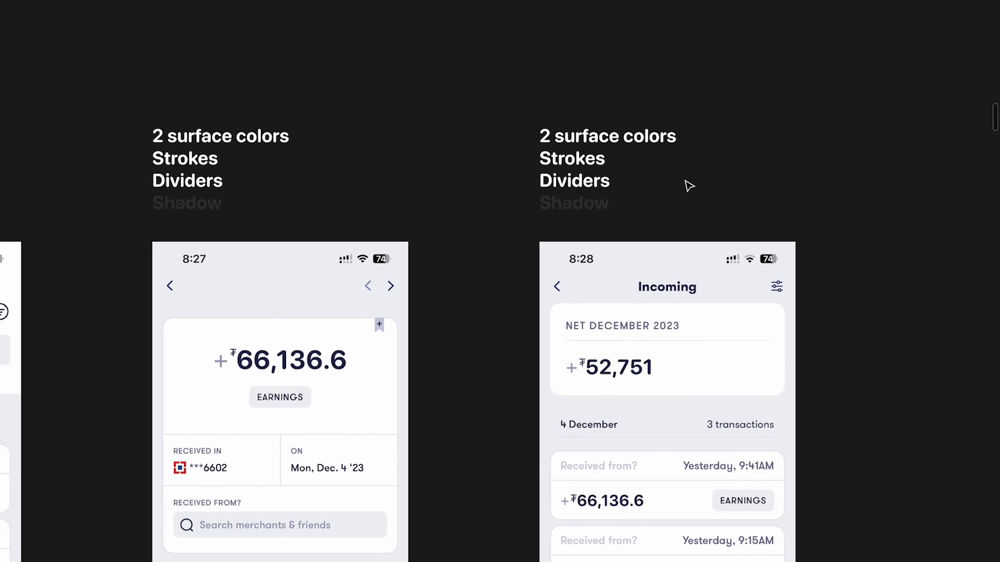